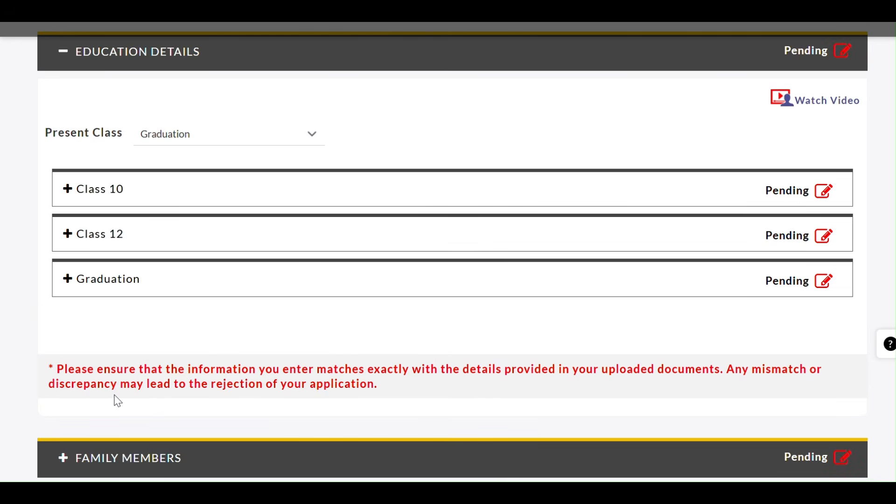
drag(59, 368, 402, 401)
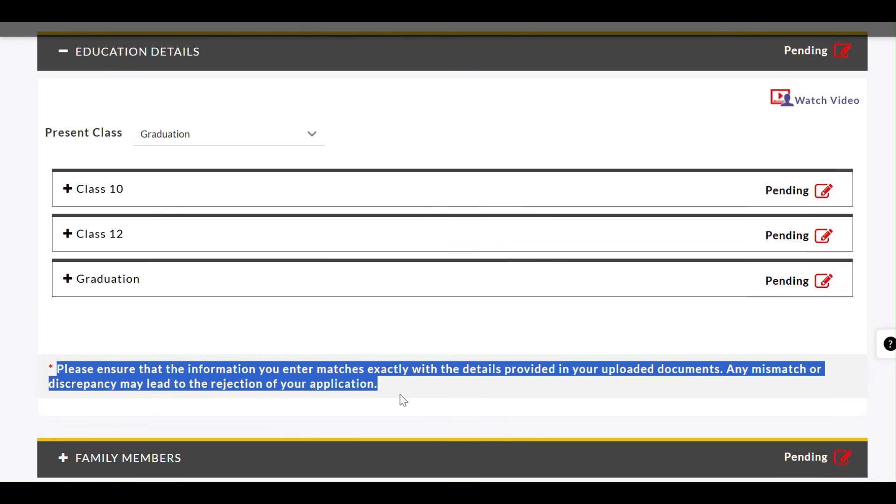
click(377, 378)
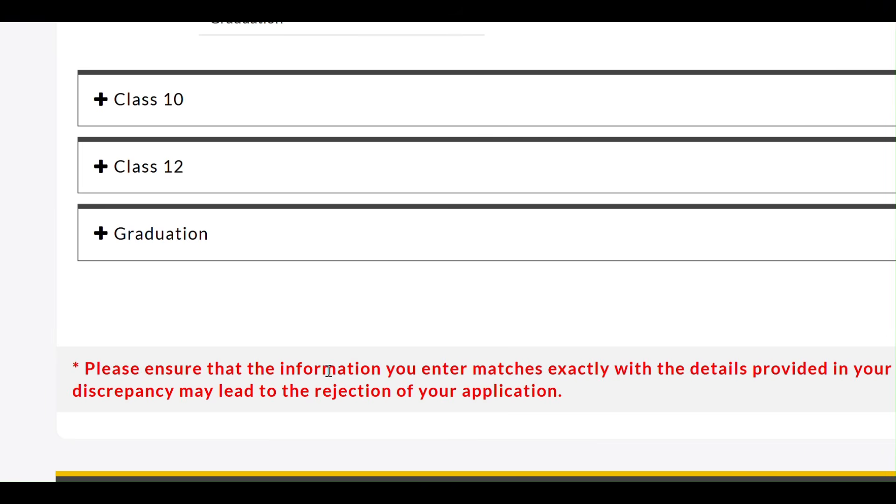
scroll(328, 372, up, 2)
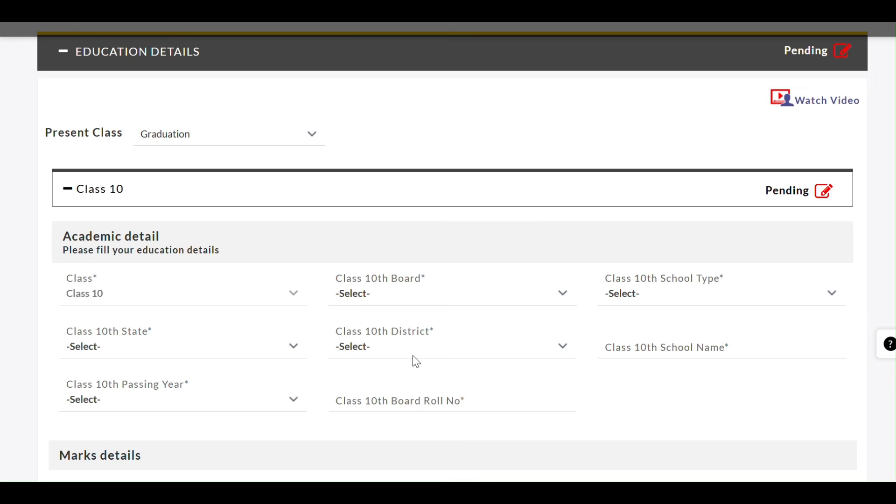
- Set the Class 10th state to Delhi and the Class 10th district to South Delhi
click(377, 359)
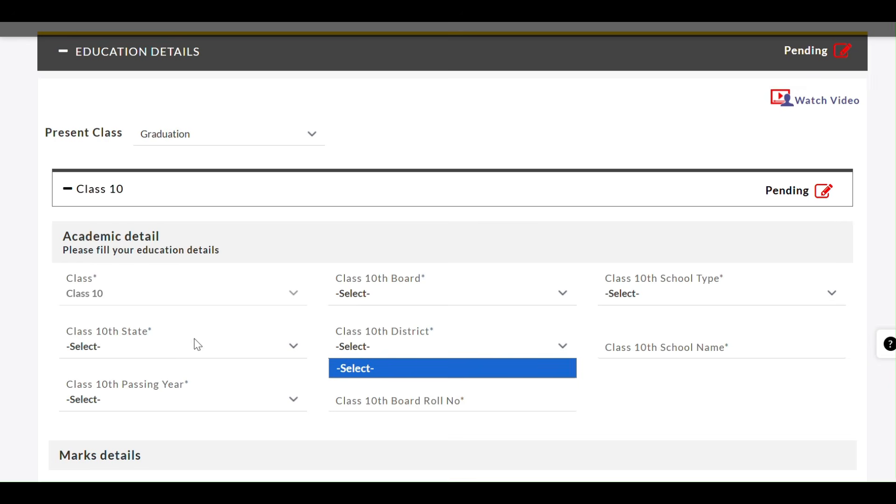
click(189, 352)
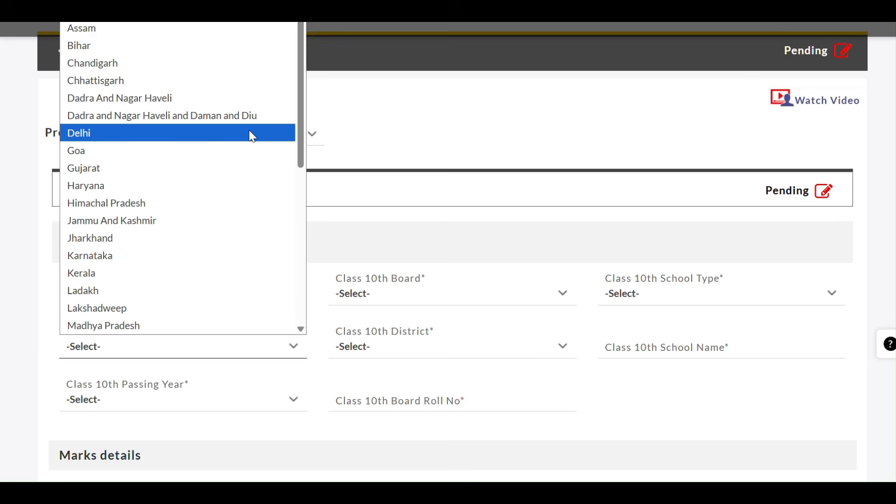
click(256, 127)
click(400, 345)
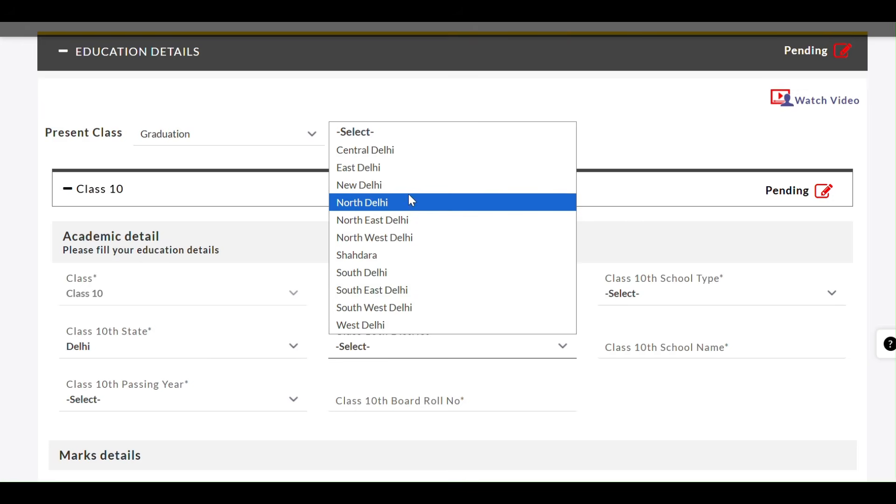
click(391, 274)
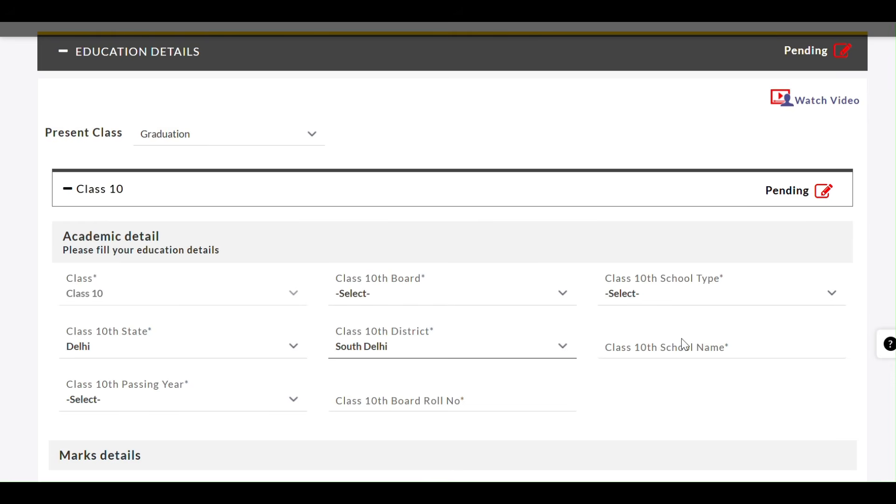
- Enter DPS as the Class 10th school name and set the school type to Private
click(673, 345)
text(D)
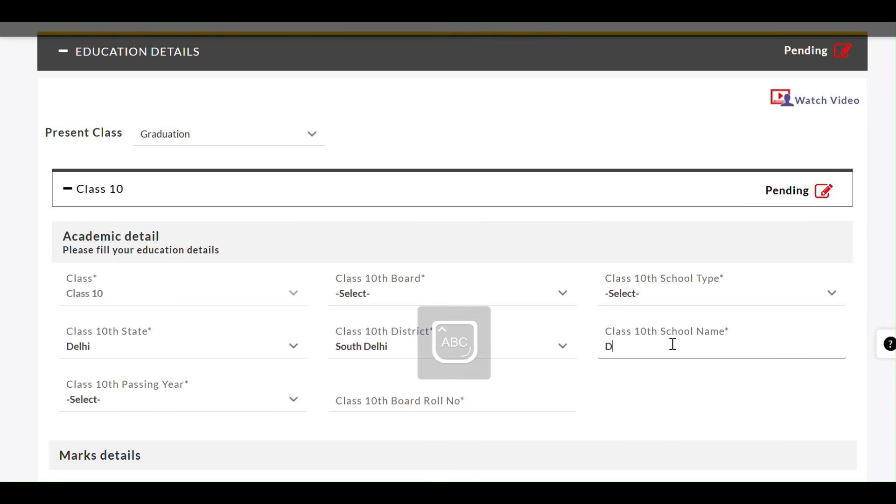
text(PS)
click(661, 295)
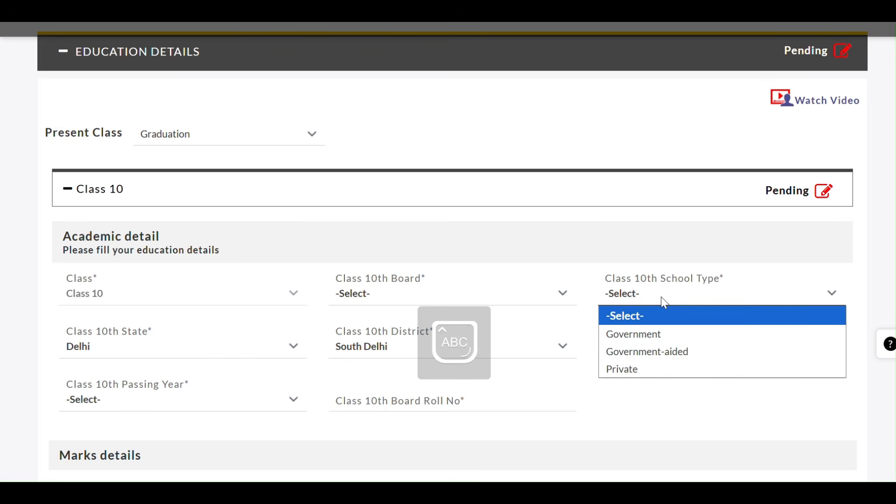
click(633, 367)
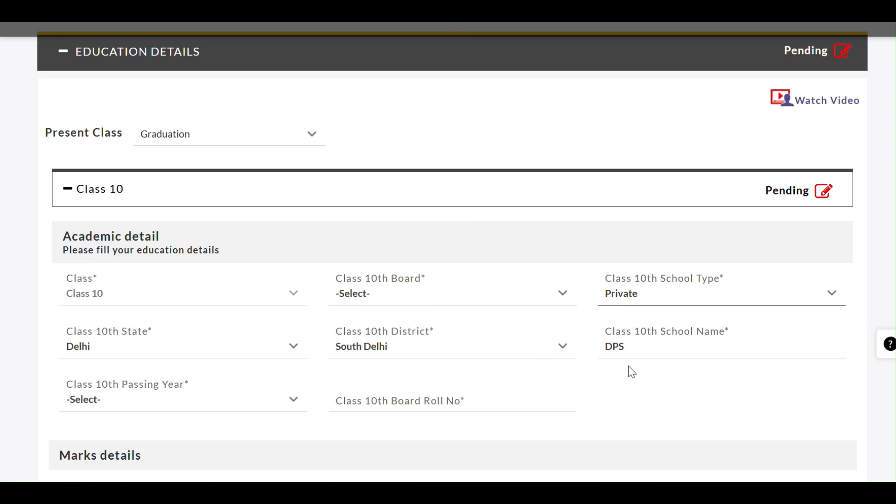
- Set the Class 10th passing year to 2023
click(176, 407)
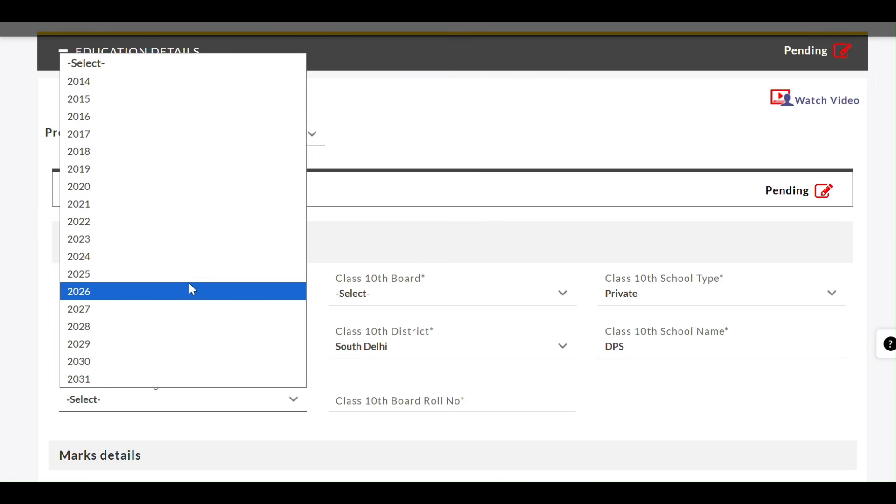
click(194, 276)
click(156, 407)
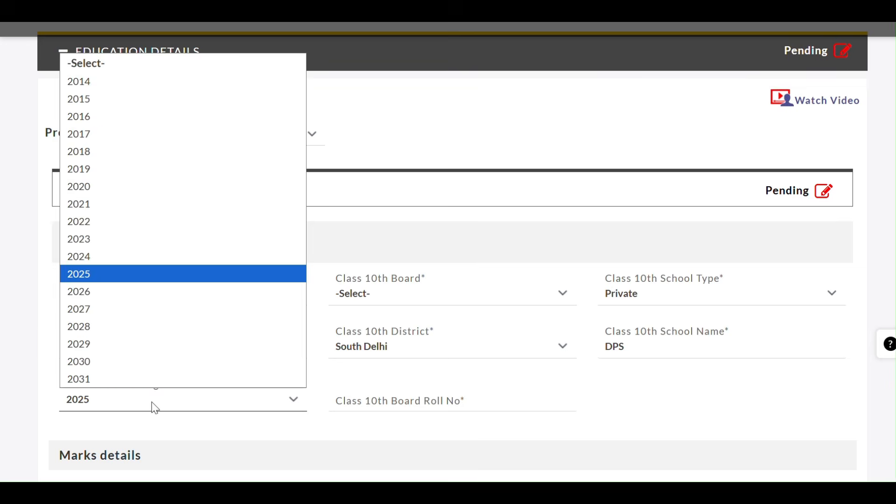
click(175, 240)
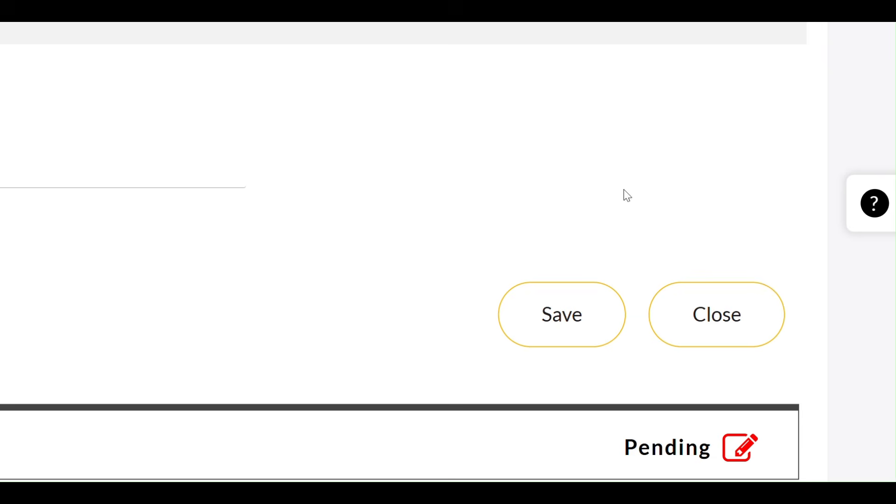
- Save the filled-in Class 10 education details and the Class 12 education details
click(567, 317)
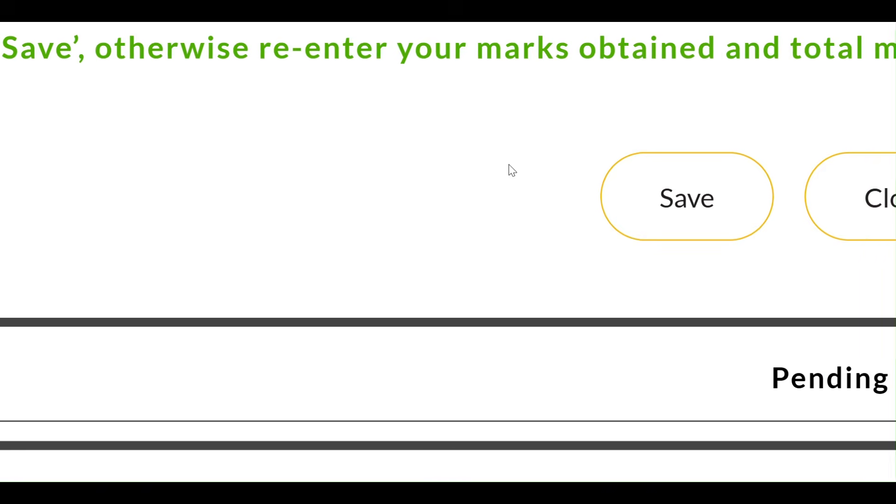
click(720, 213)
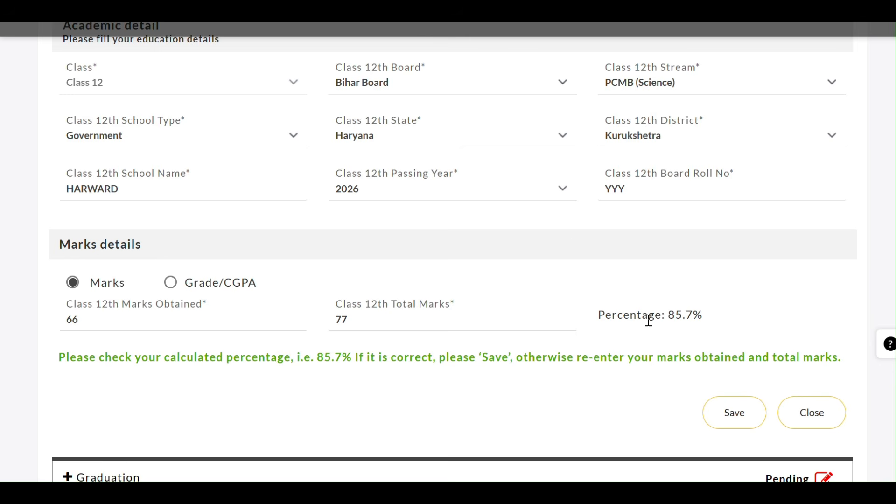
click(734, 413)
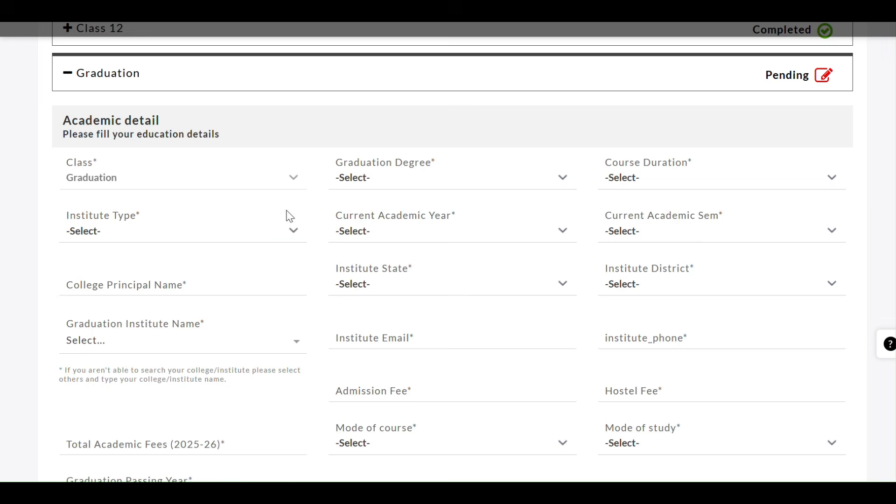
- In the Graduation section, set the institute type to Government and the graduation degree to MBBS
click(254, 236)
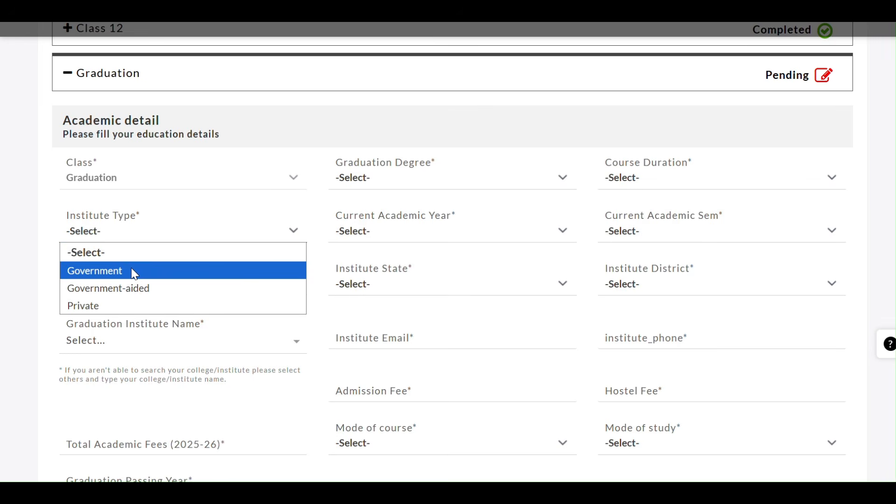
click(134, 272)
click(470, 176)
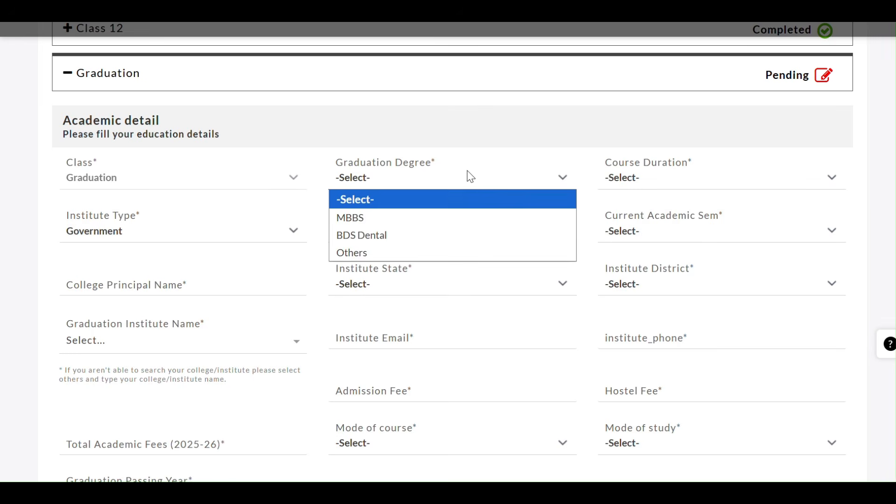
click(407, 217)
- Set the graduation's current academic year to 1 year, current semester to 2 and course duration to 5 year
click(420, 231)
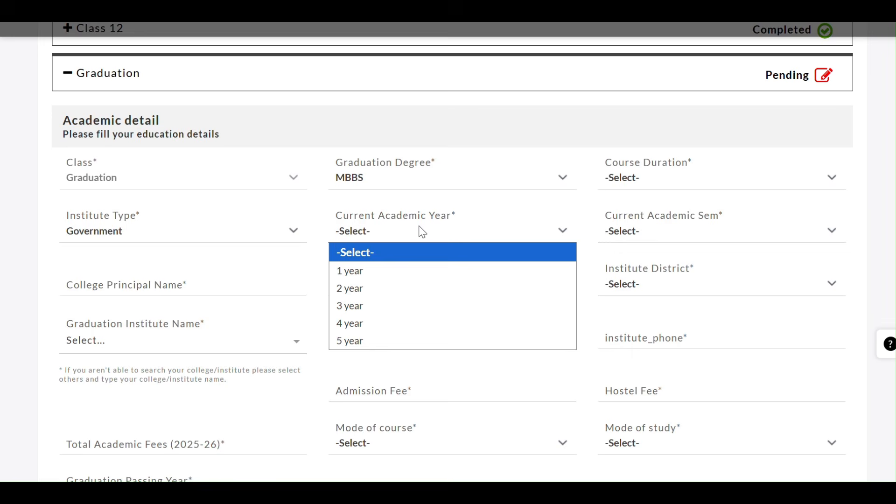
click(434, 274)
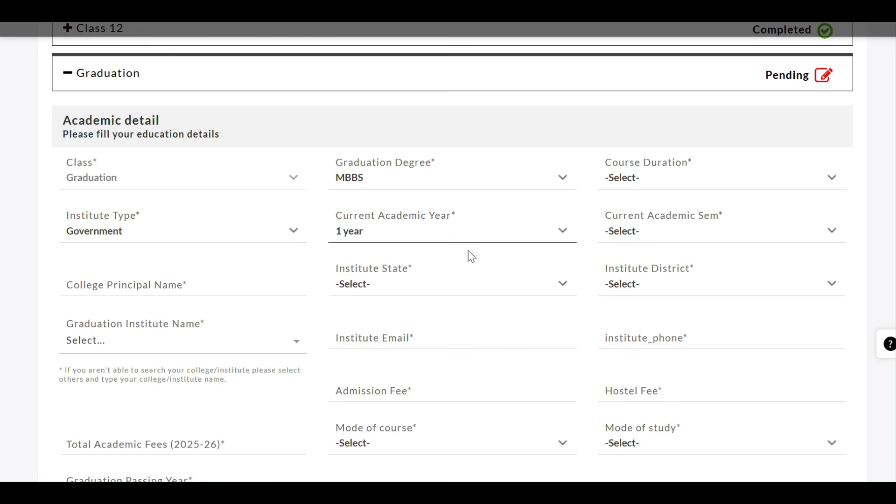
click(645, 238)
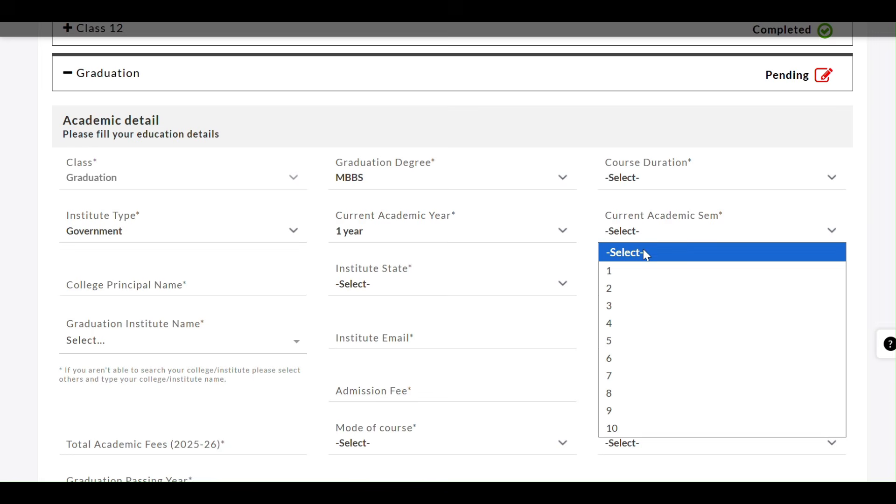
click(664, 287)
click(721, 174)
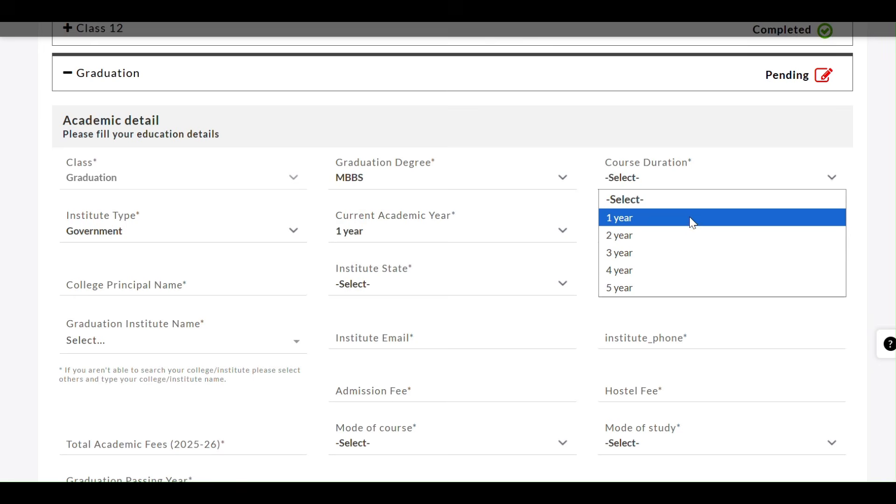
click(705, 285)
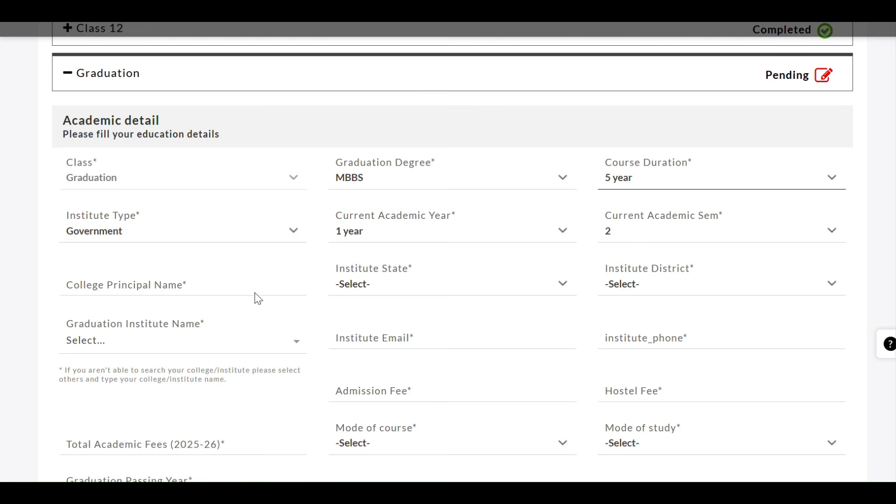
- Set the graduation institute's state to Delhi and its district to South Delhi
click(432, 285)
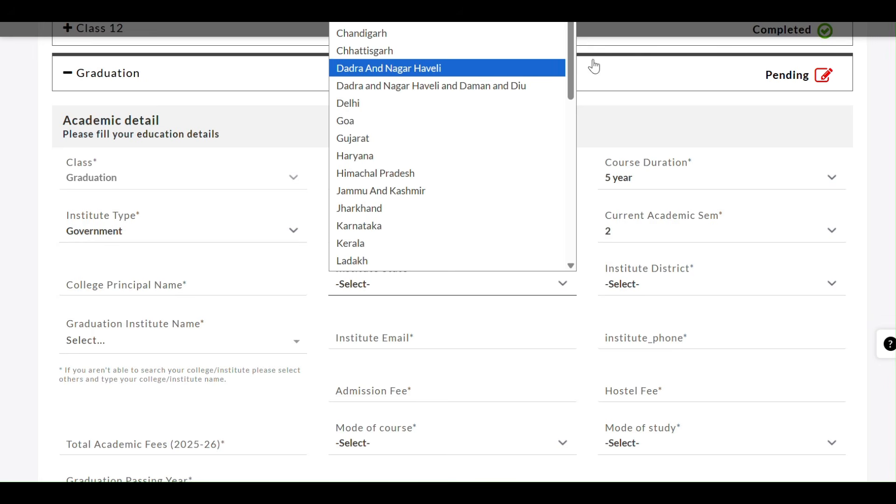
scroll(575, 60, down, 1)
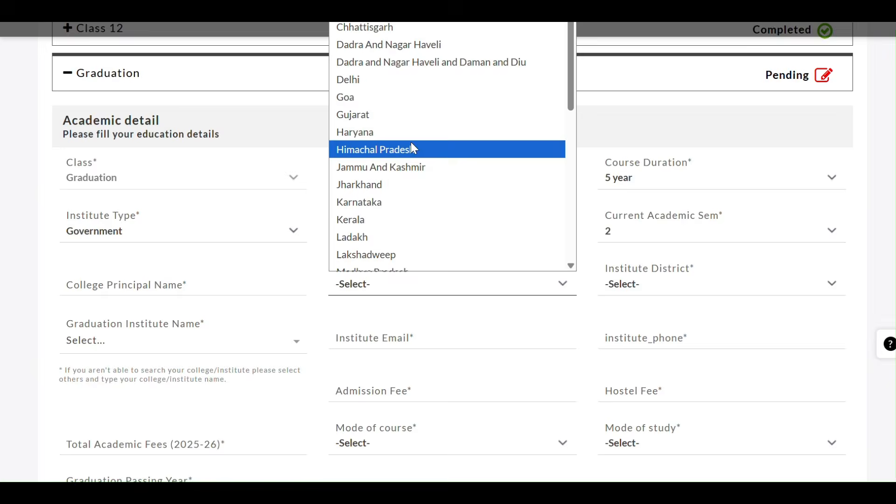
click(408, 80)
click(684, 282)
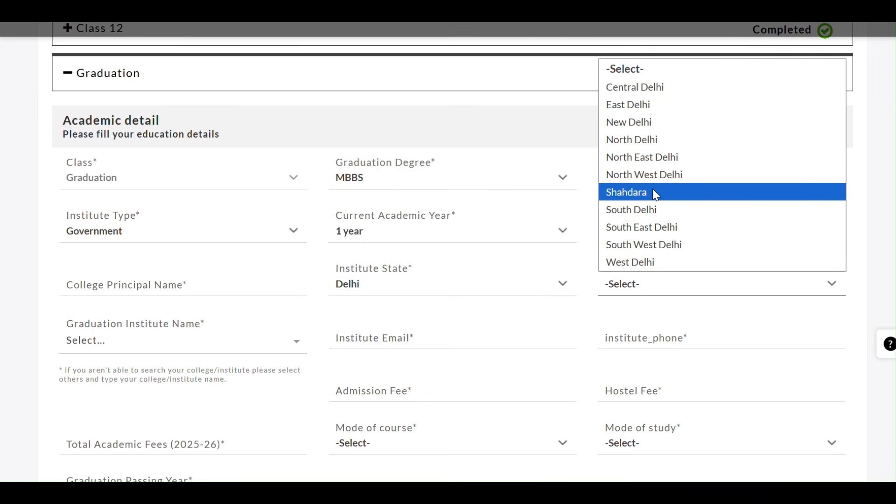
click(657, 209)
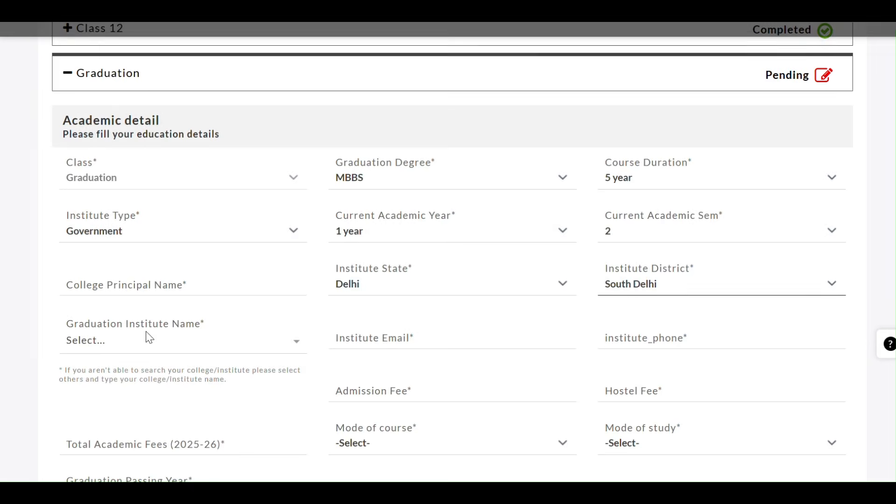
- Choose Others as the graduation institute name and enter AIIMS DHOLAKPUR as the other institute name
click(146, 339)
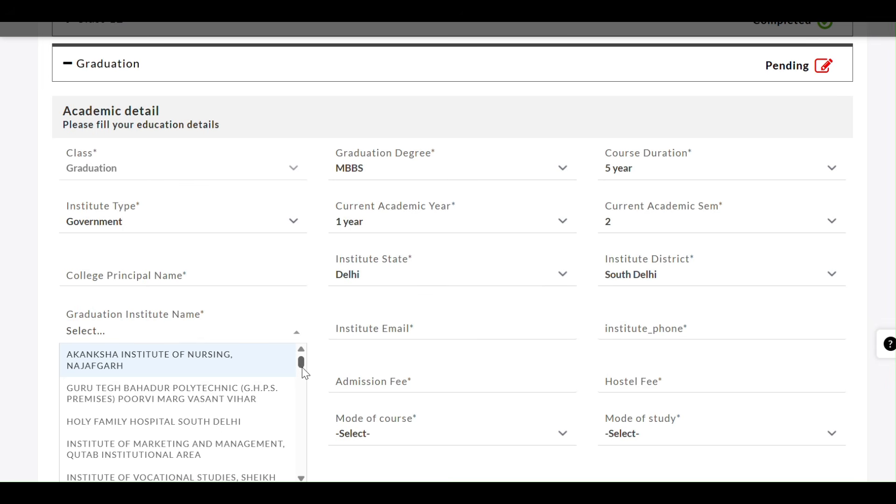
drag(302, 367, 301, 460)
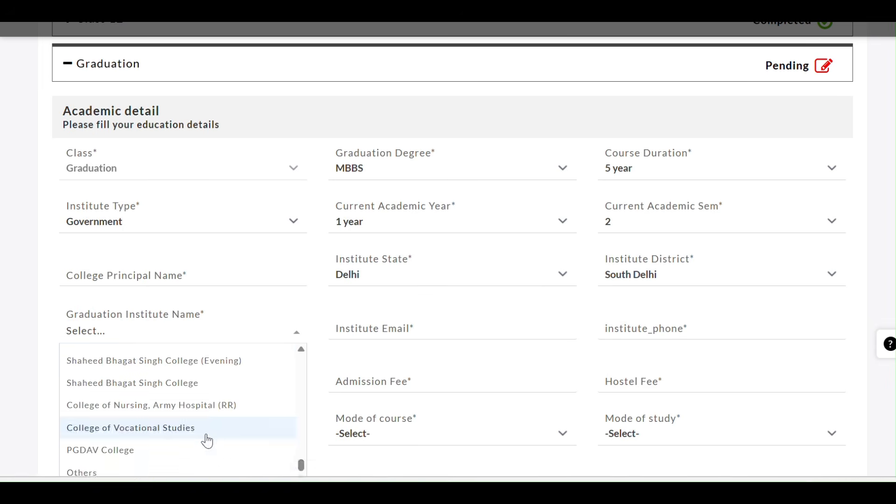
click(200, 472)
click(206, 389)
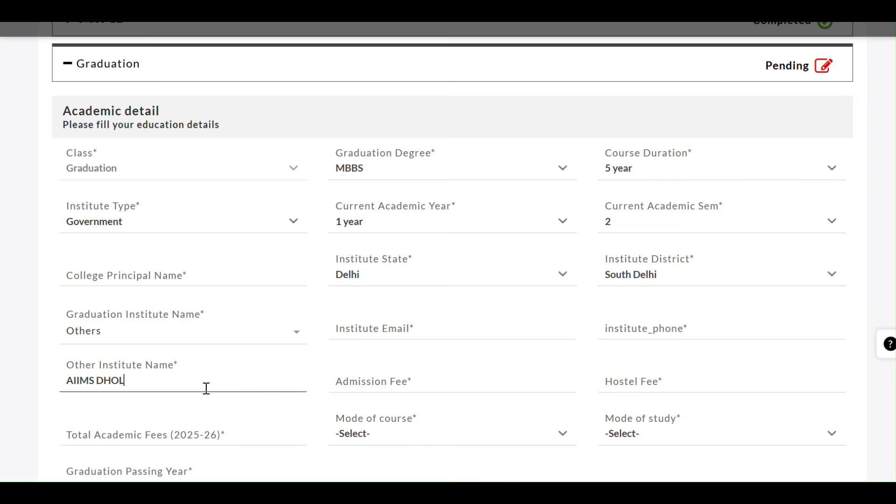
text(AIIMS DHOLAKPUR)
- Enter an admission fee of 7000000 and a hostel fee of 0 in the graduation details
click(438, 381)
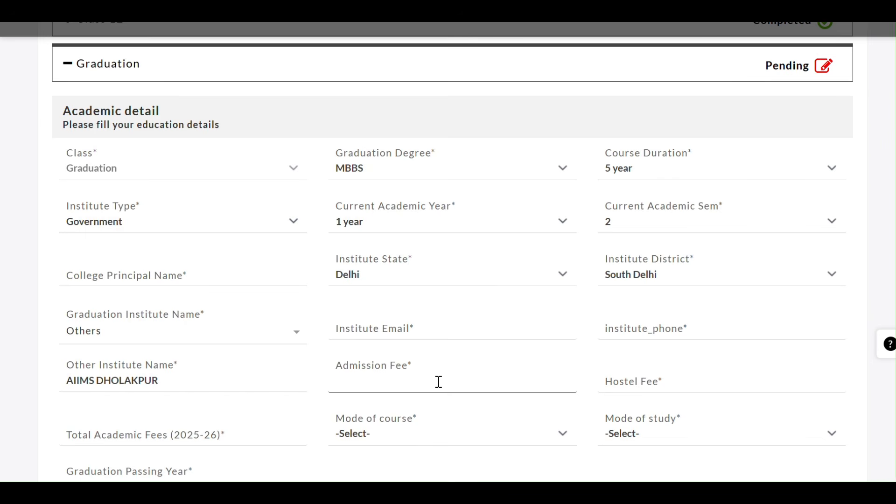
text(7000000)
click(622, 378)
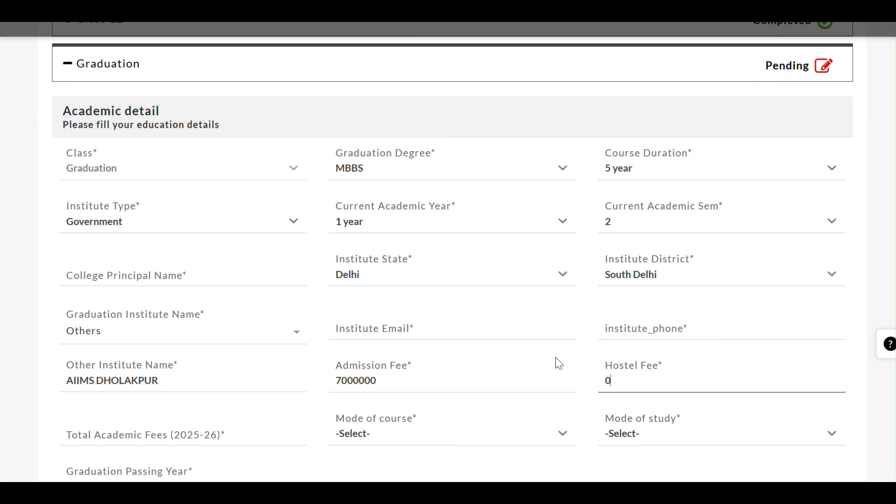
- Clear the admission fee and enter 7000000 as the total academic fees for 2025-26
click(112, 434)
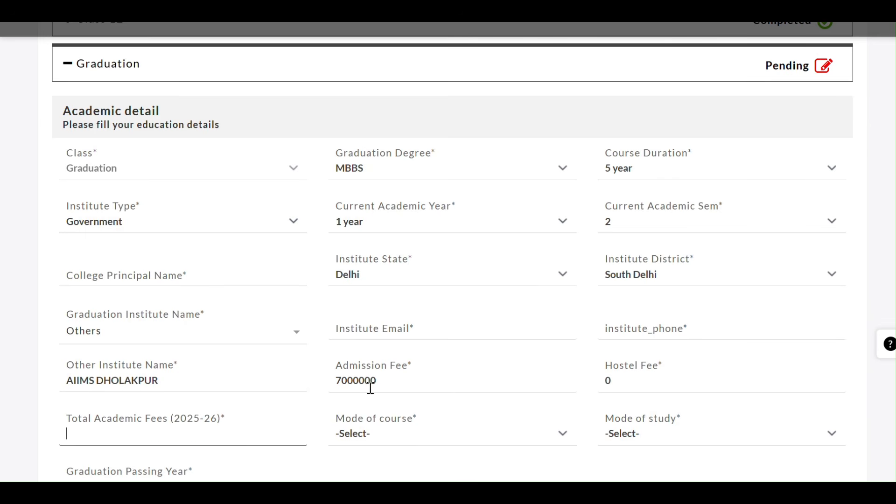
drag(393, 379, 336, 368)
key(BackSpace)
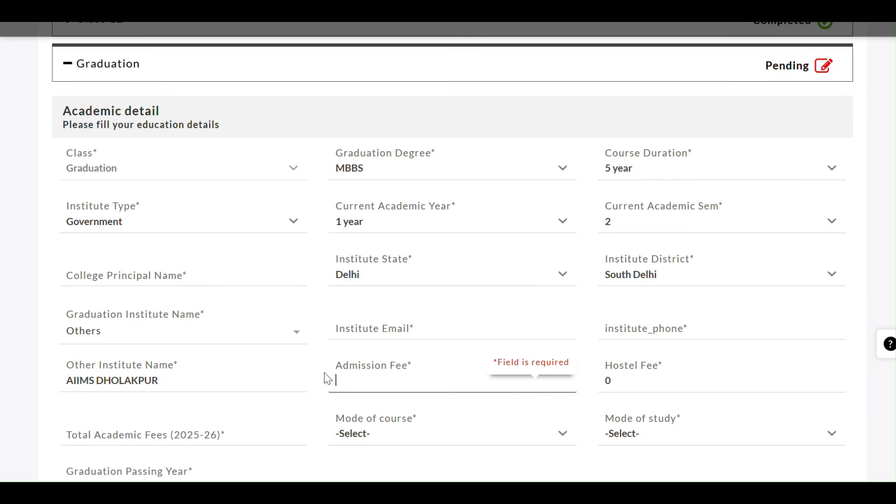
click(226, 441)
text(7000000)
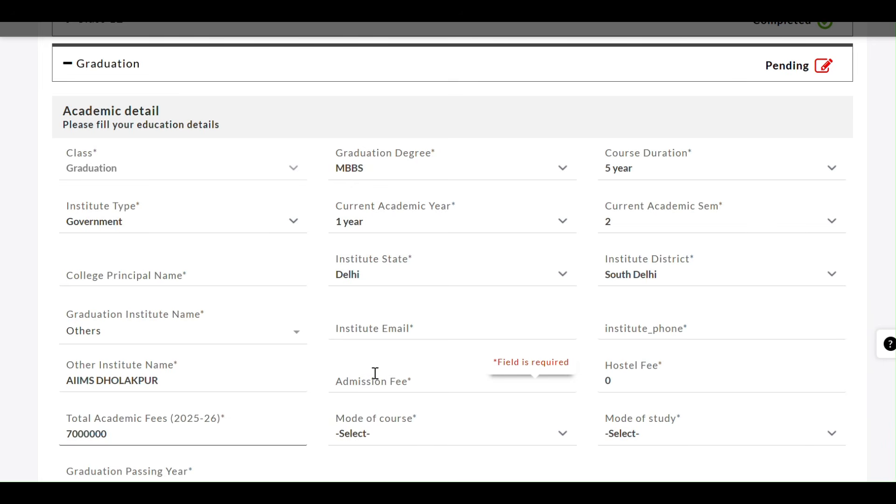
- Enter an admission fee of 450 and set the mode of study to Hosteler in the graduation details
click(421, 378)
text(45)
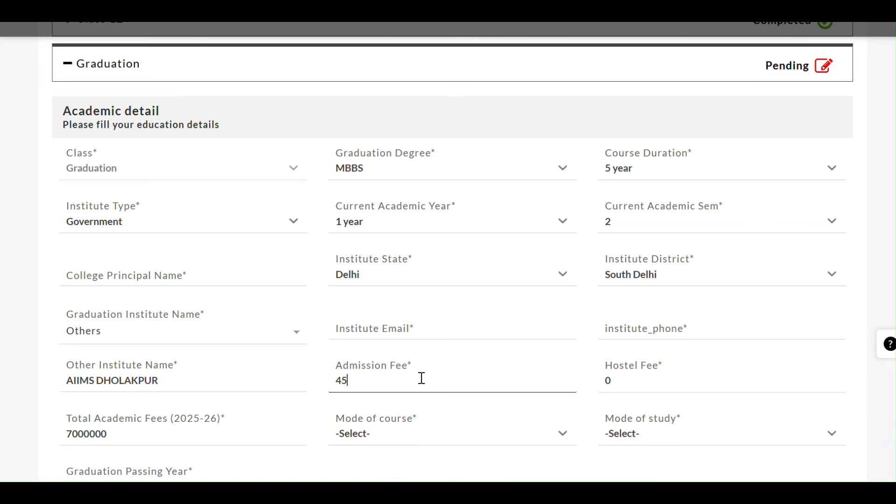
text(0)
click(700, 435)
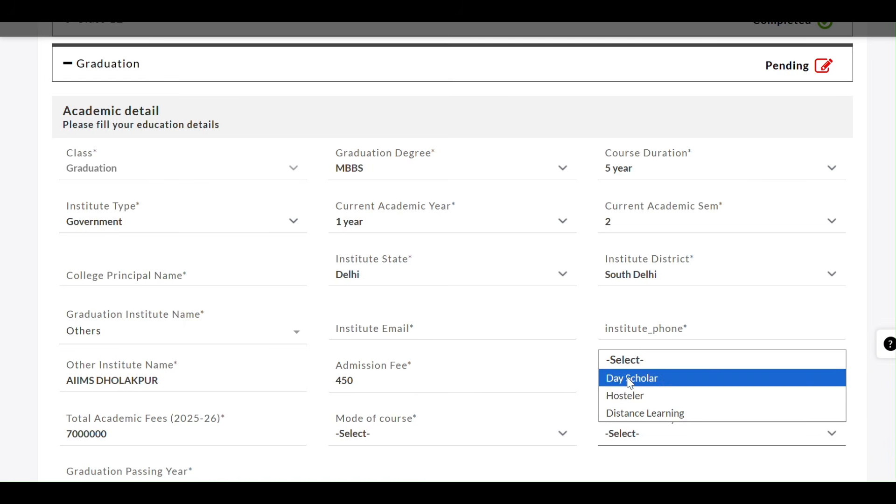
click(633, 402)
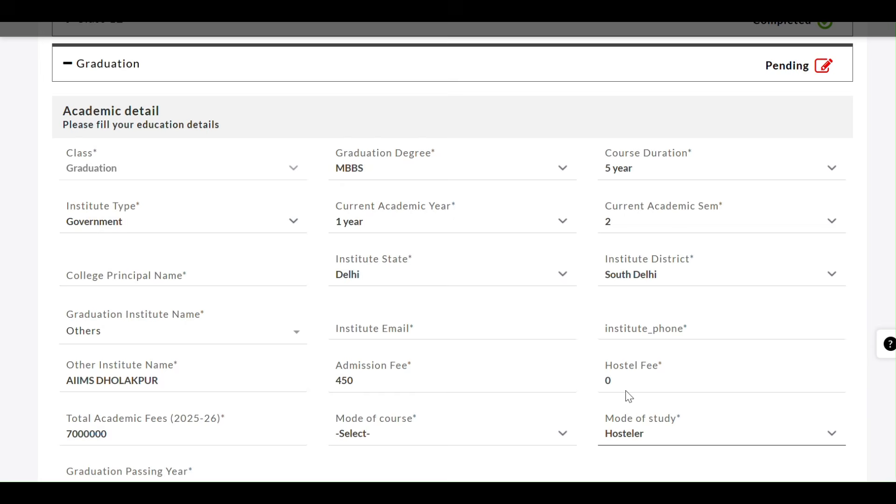
- Set the graduation passing year to 2031 and go to the admission/roll number field
scroll(626, 394, down, 1)
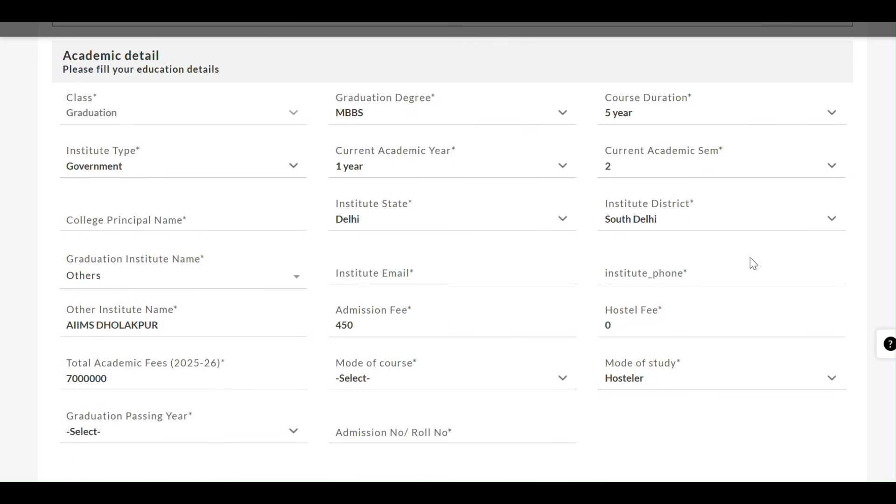
click(247, 441)
click(133, 236)
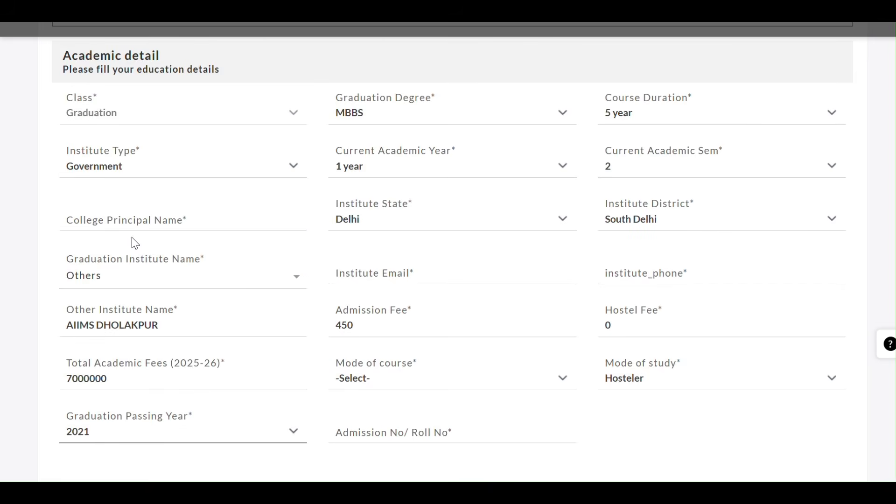
click(425, 435)
click(220, 438)
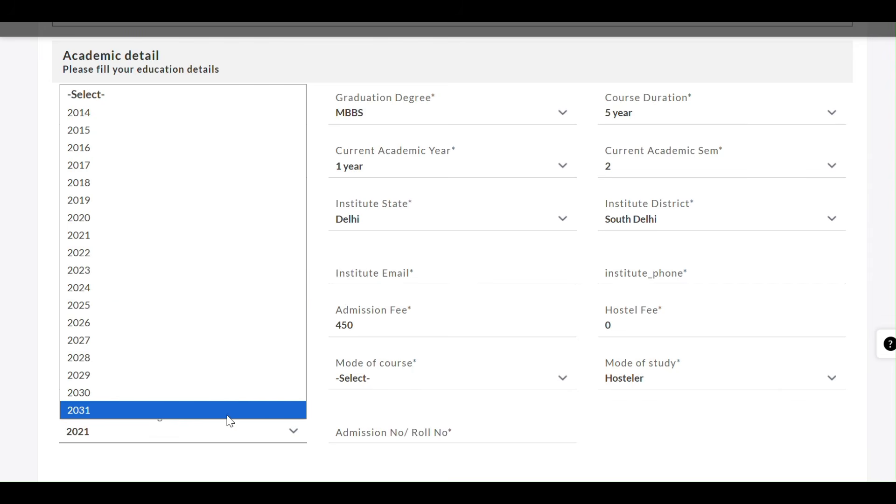
click(246, 413)
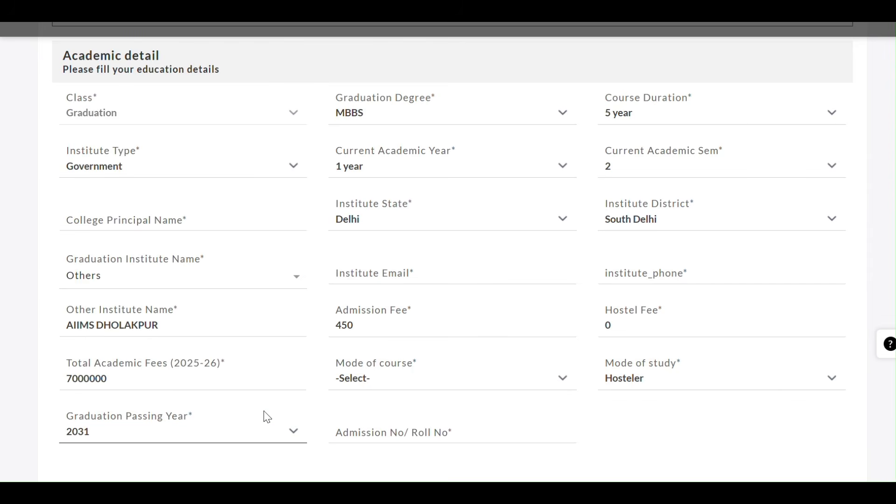
click(395, 432)
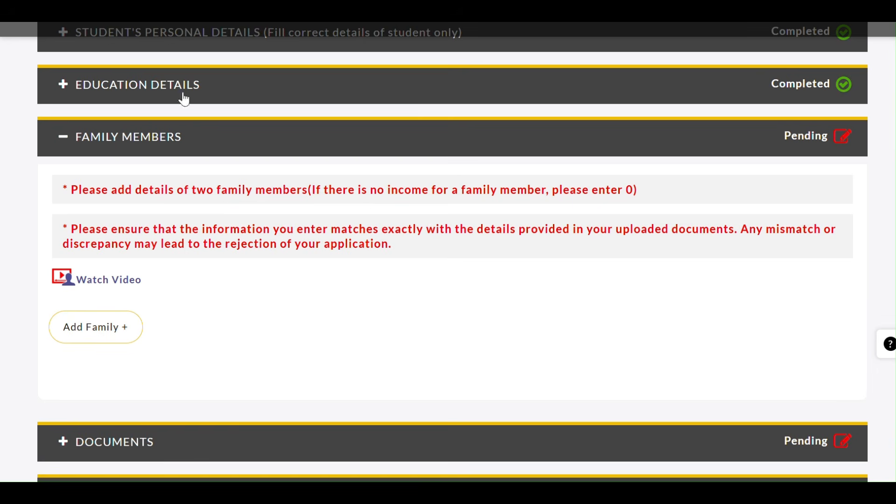
- Add a first family member, entering the person's full name and an annual income of 50000
click(124, 332)
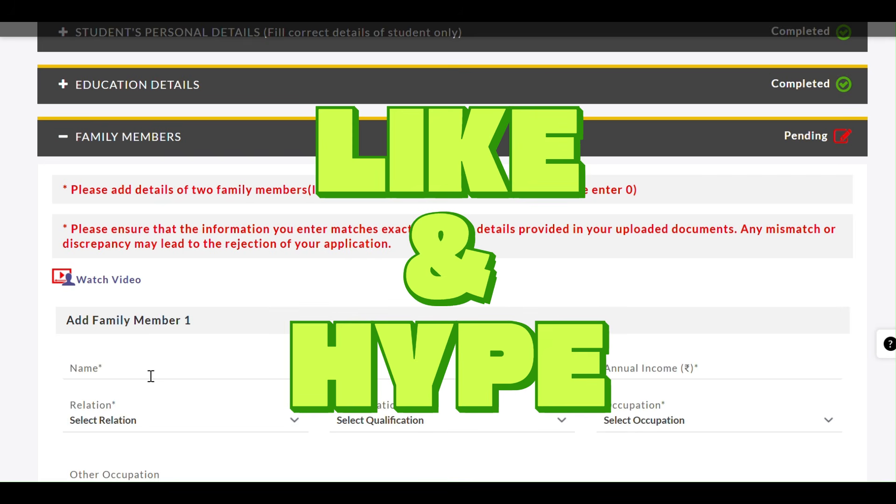
click(150, 376)
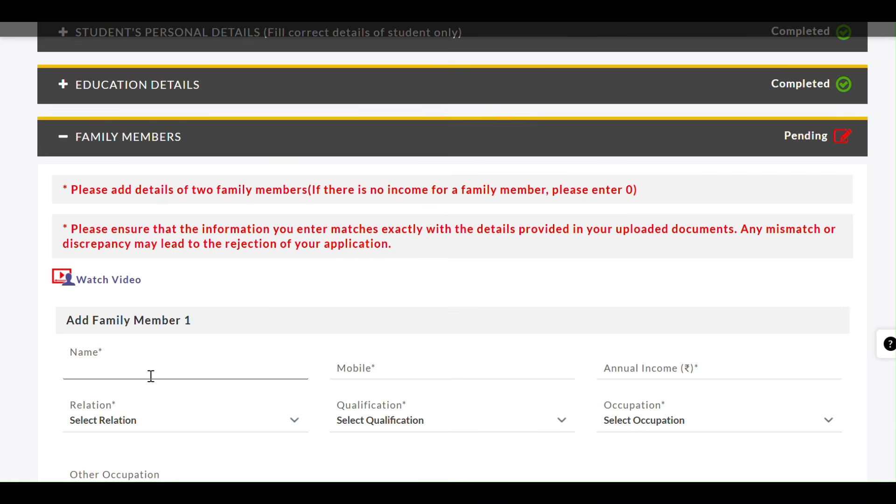
text(V)
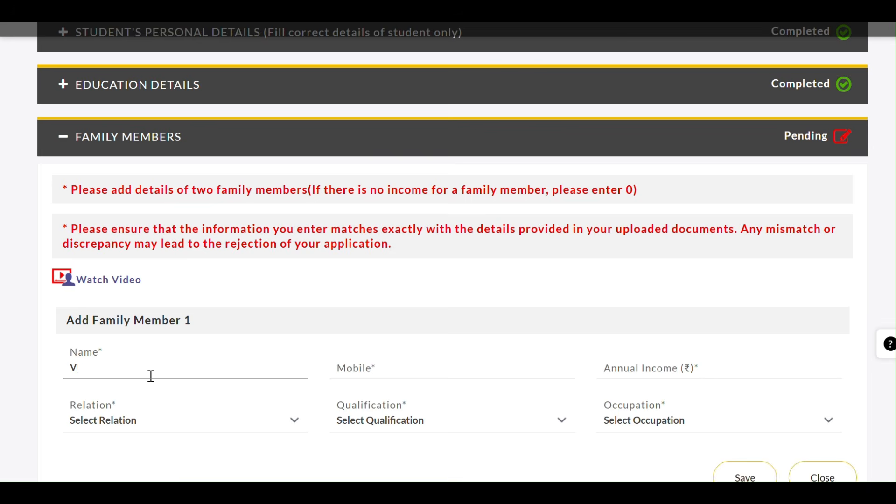
text(IRAT KOHLI)
click(399, 361)
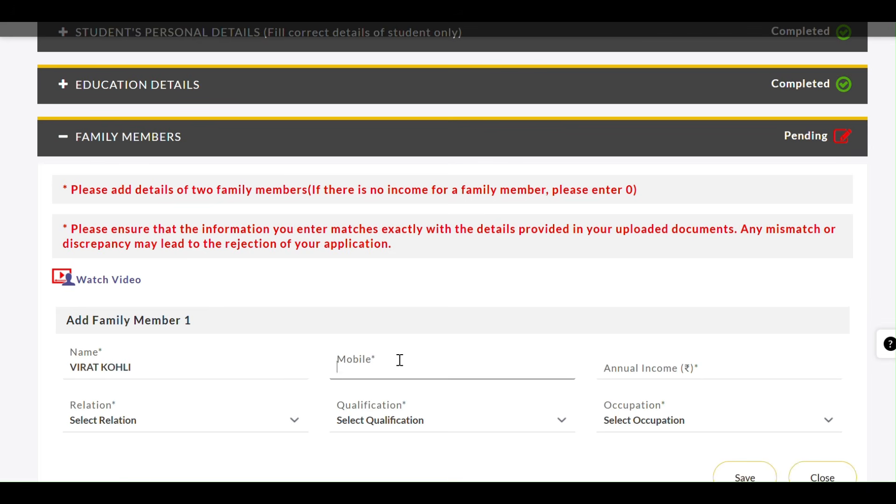
click(638, 369)
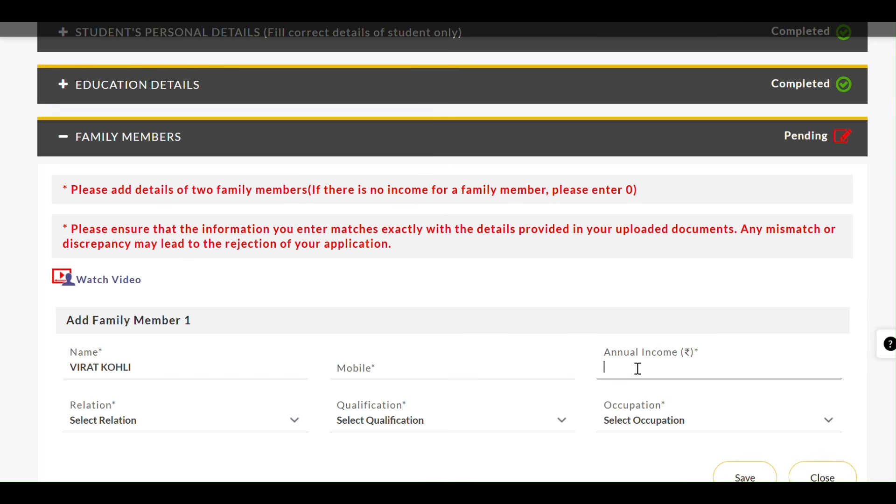
text(5,)
key(BackSpace)
text(0000)
- Set the first family member's occupation to Others and enter GULLY CRICKET as the other occupation
click(677, 420)
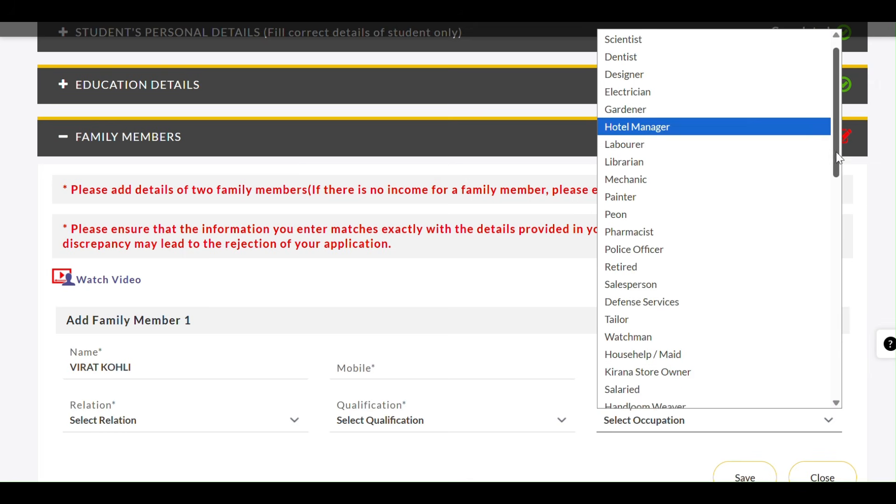
drag(836, 150, 825, 385)
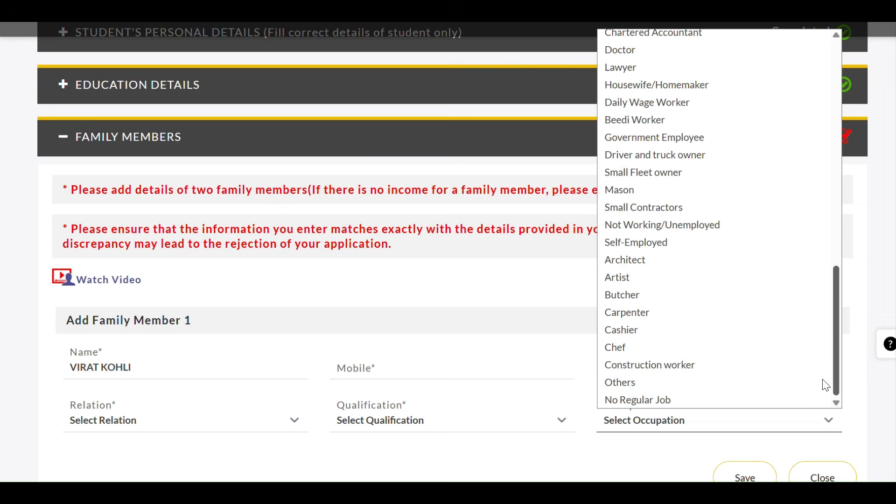
click(730, 386)
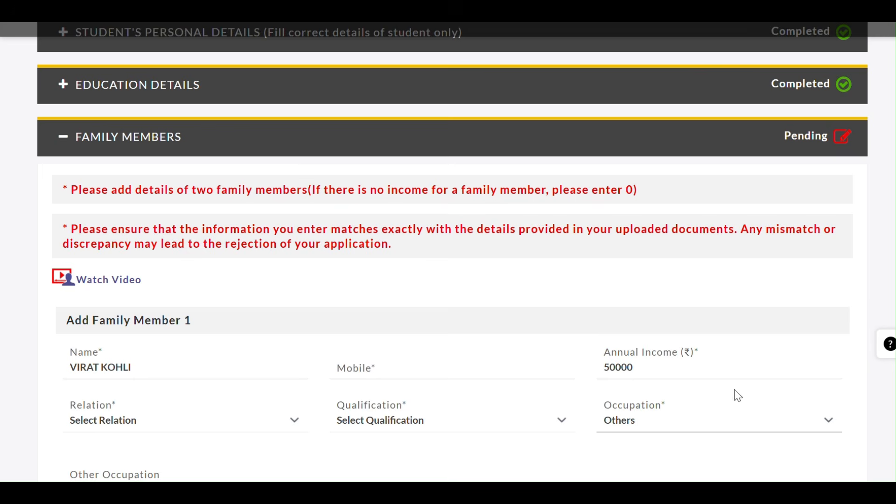
scroll(743, 244, down, 1)
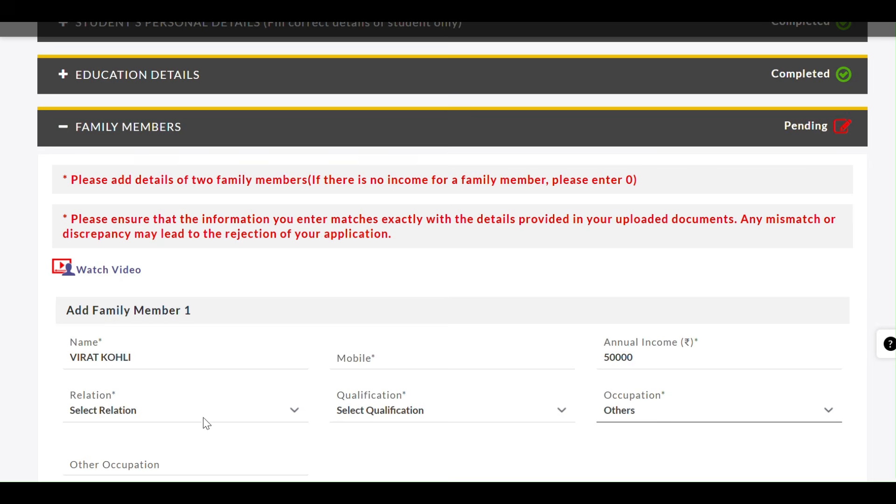
click(219, 464)
text(CRIC)
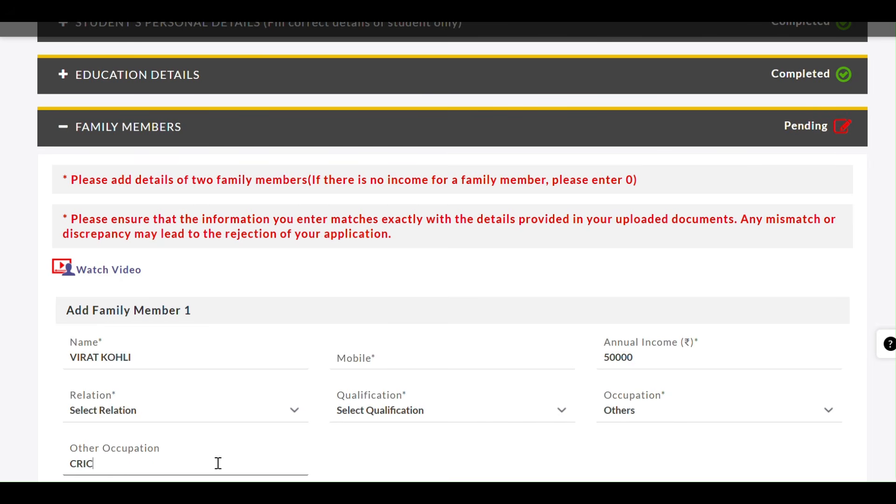
text(KET)
key(Home)
text(GULLY)
- Set the first family member's relation to Father and the qualification to No Schooling
click(149, 410)
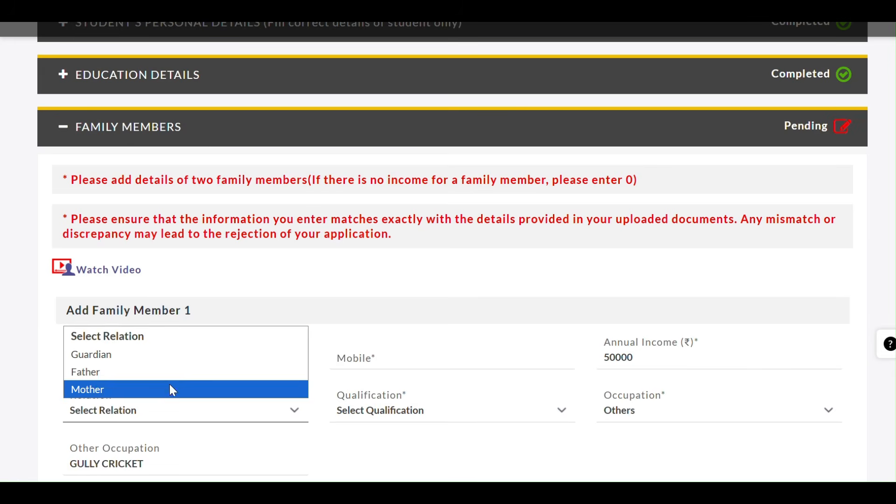
click(189, 377)
click(410, 419)
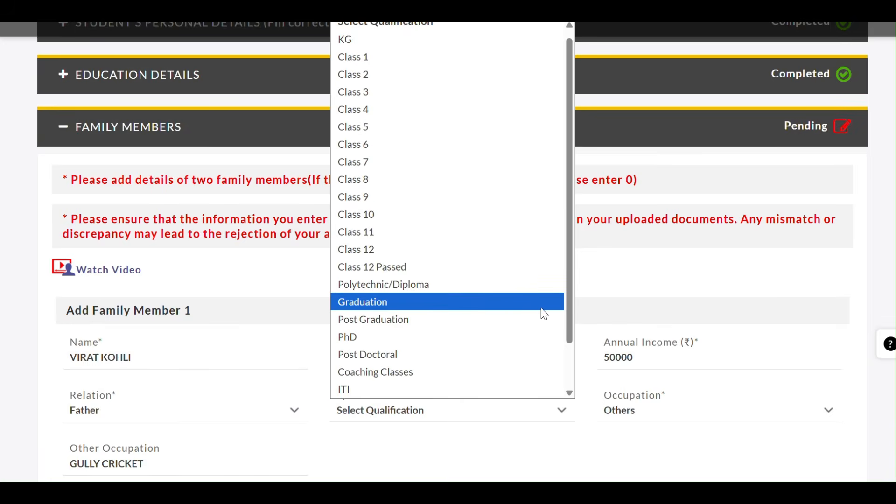
drag(570, 310, 572, 351)
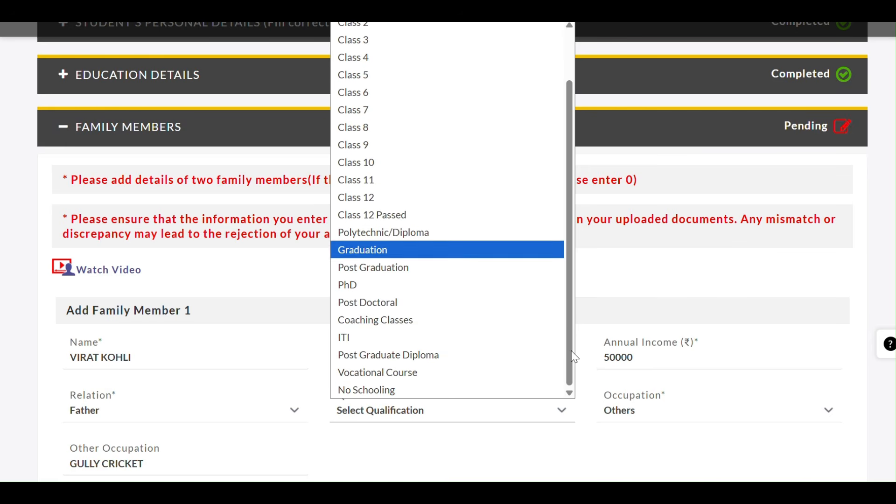
click(411, 391)
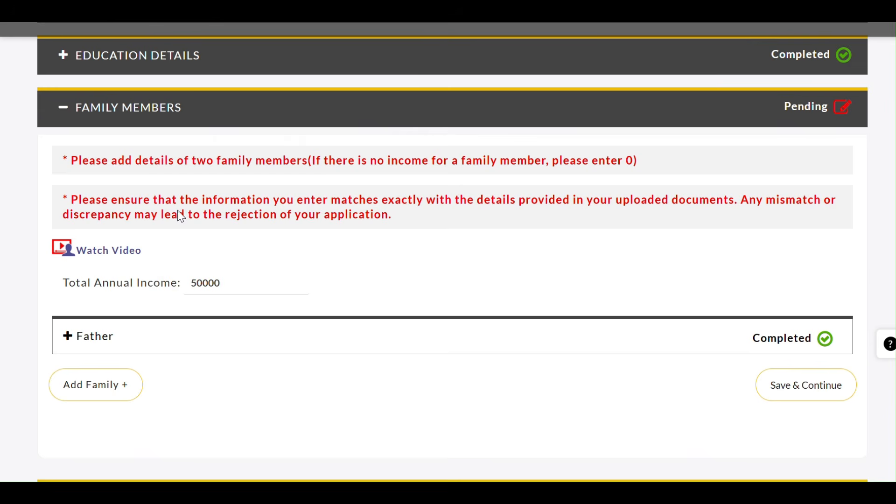
- Add a second family member, entering an annual income of 0 and the person's full name
click(108, 391)
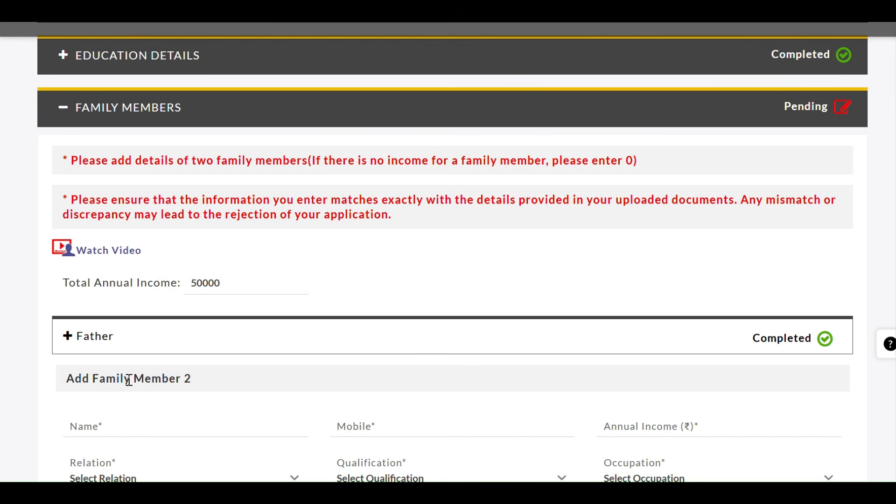
scroll(856, 282, down, 1)
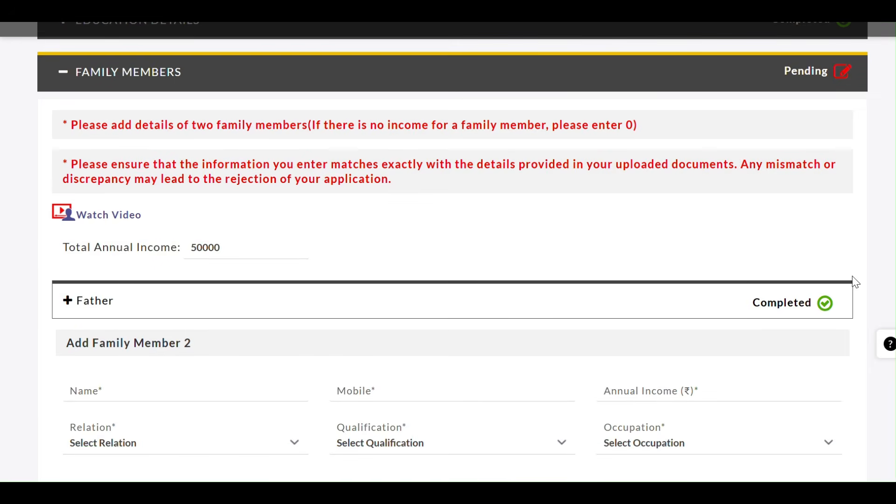
click(654, 393)
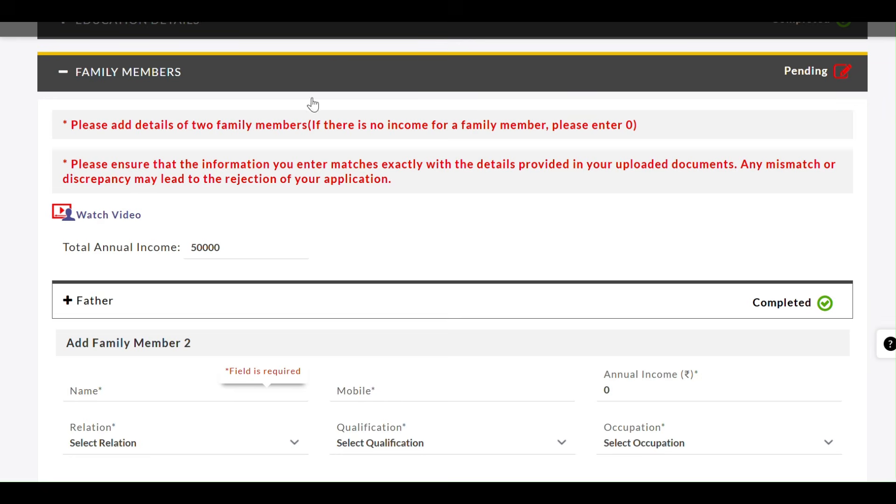
click(200, 389)
text(SAN)
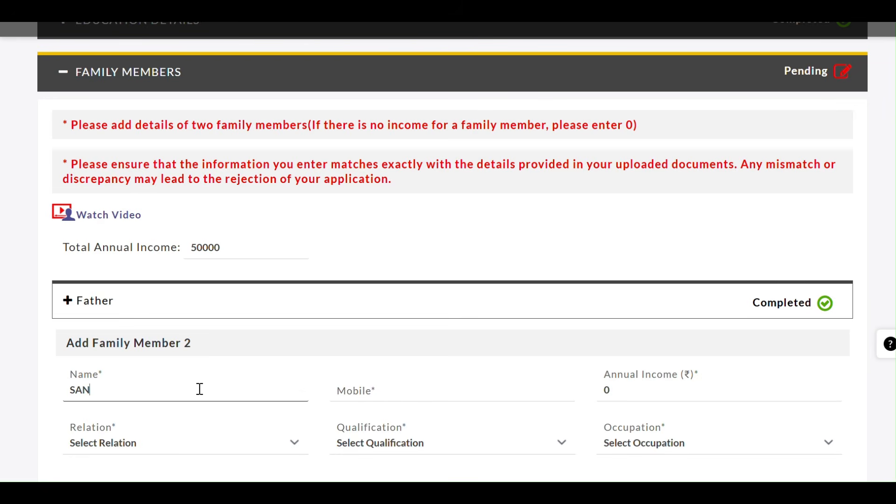
text(JU SAMSUNG)
click(360, 382)
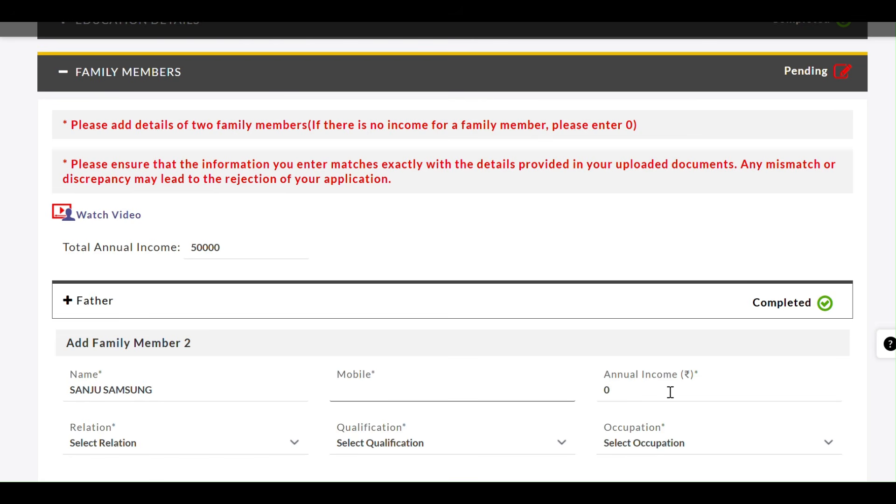
- Set the second family member's occupation to Carpenter and the relation to Guardian
click(635, 444)
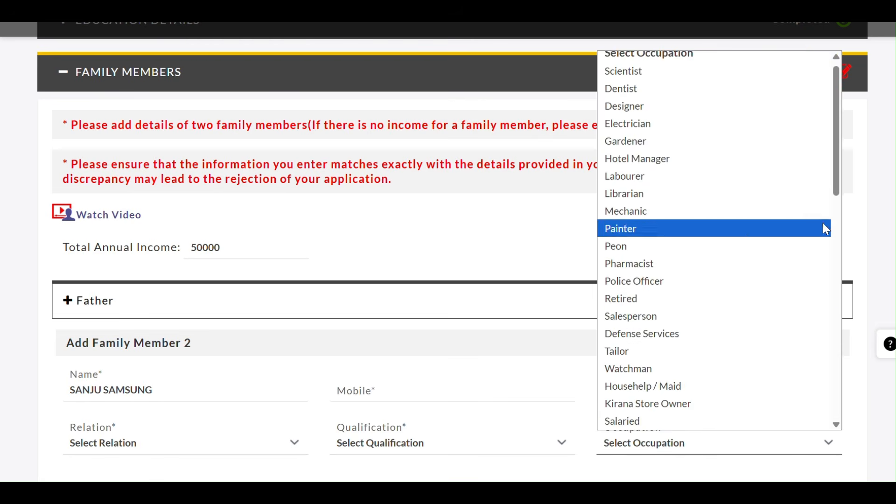
drag(836, 198, 825, 417)
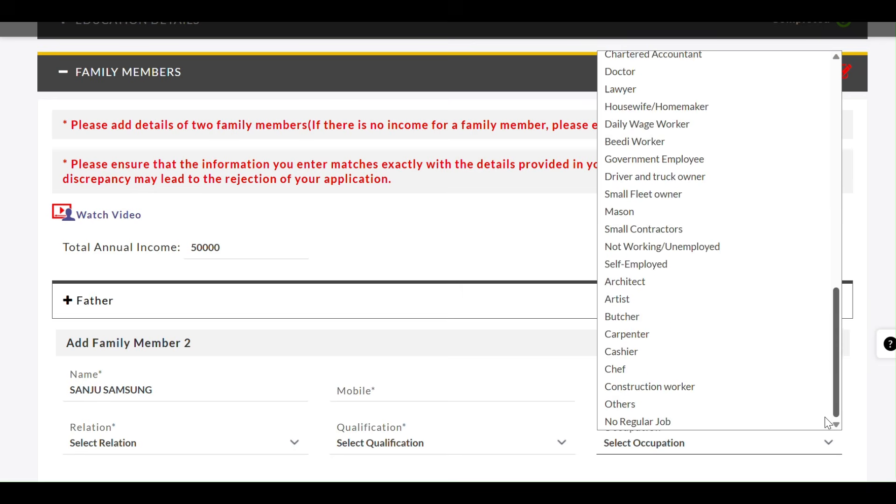
click(659, 334)
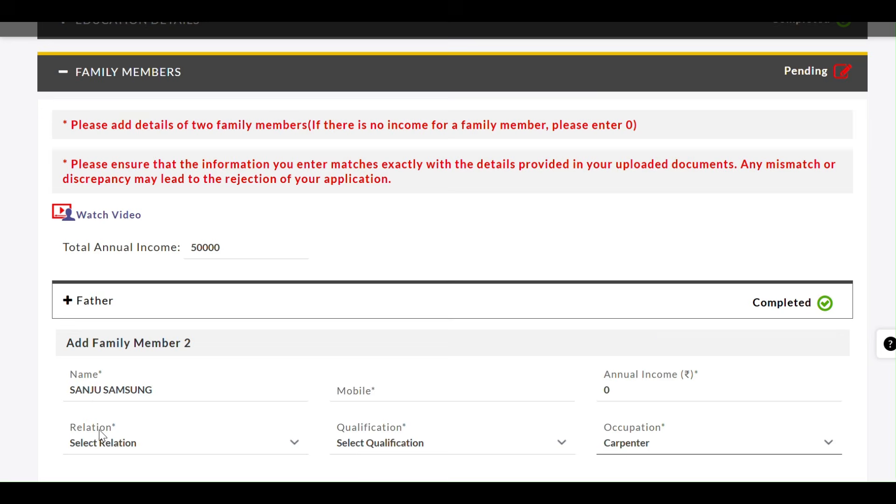
click(117, 444)
click(193, 386)
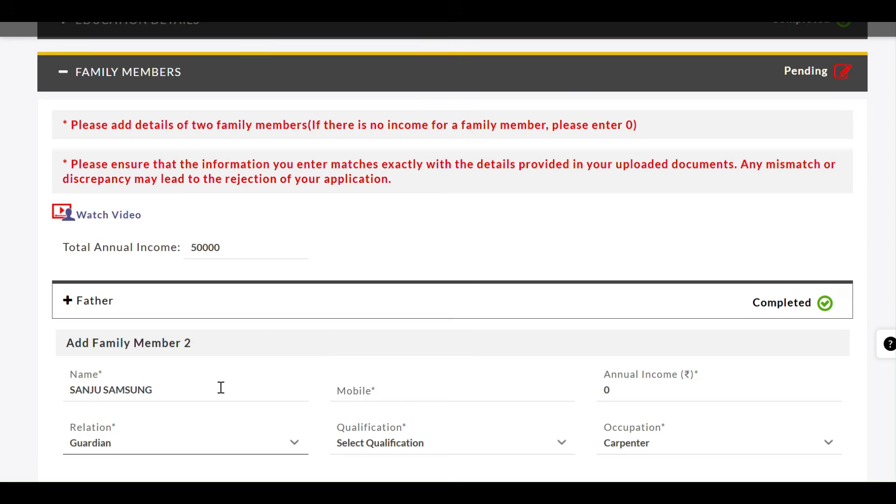
- Choose the guardian's qualification and acknowledge the family record update
click(351, 444)
click(578, 239)
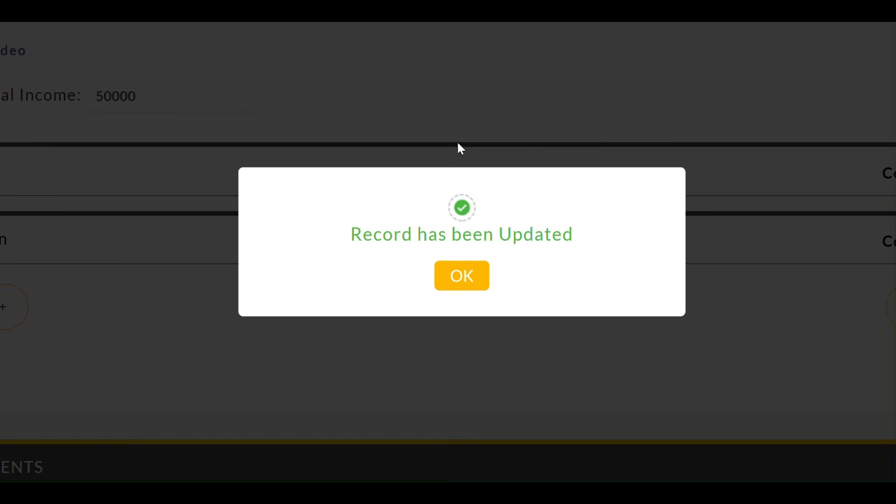
click(465, 279)
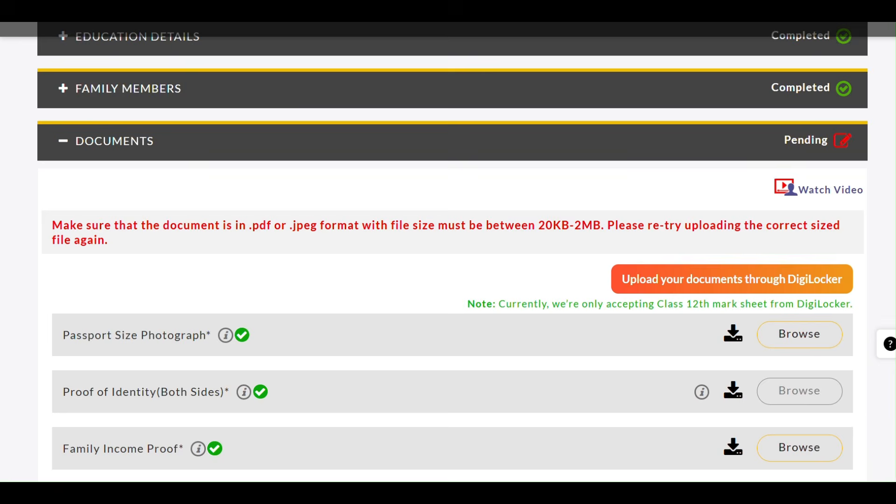
scroll(448, 252, up, 3)
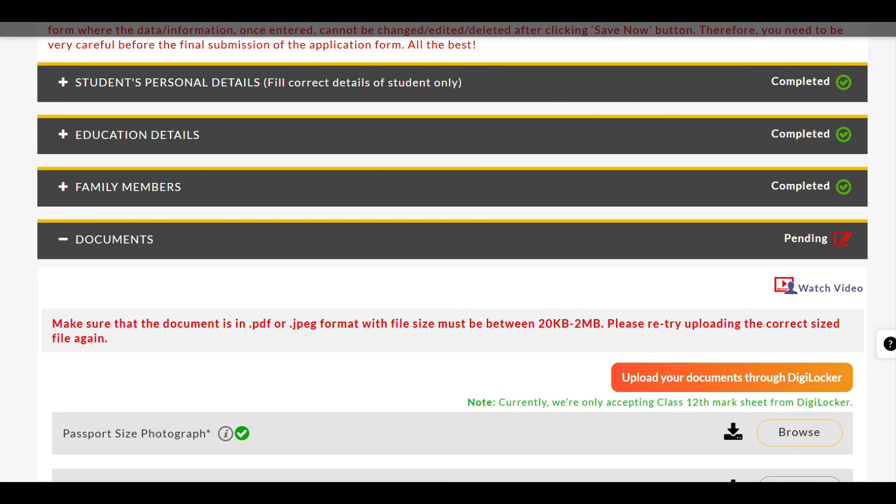
scroll(449, 252, down, 1)
scroll(449, 252, down, 3)
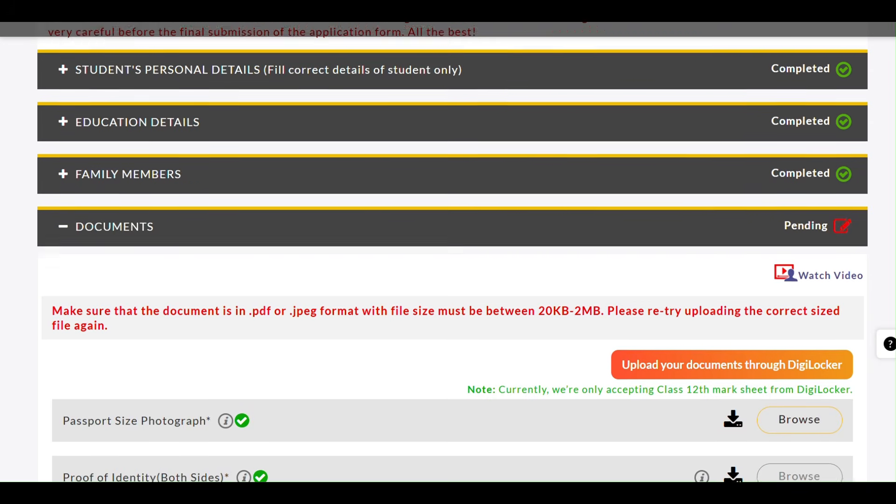
- Review the list of required documents and read the upload hints for the Home Picture and Bank passbook
scroll(448, 252, down, 3)
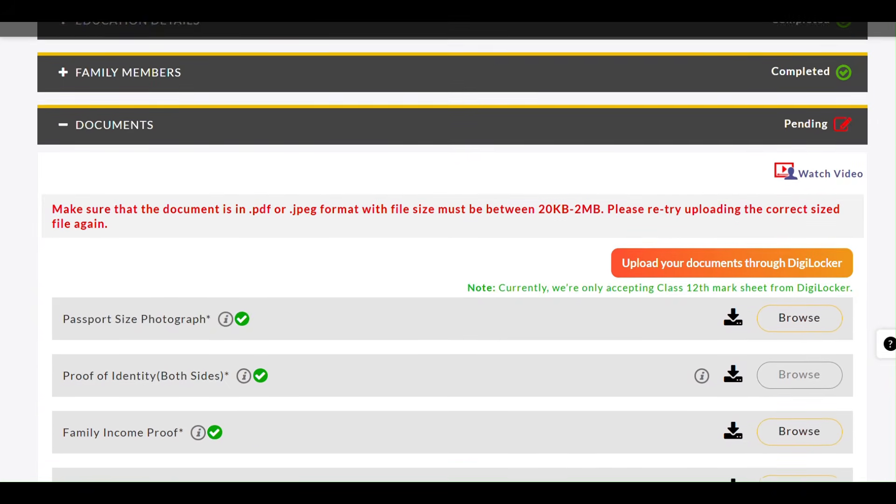
scroll(448, 252, down, 4)
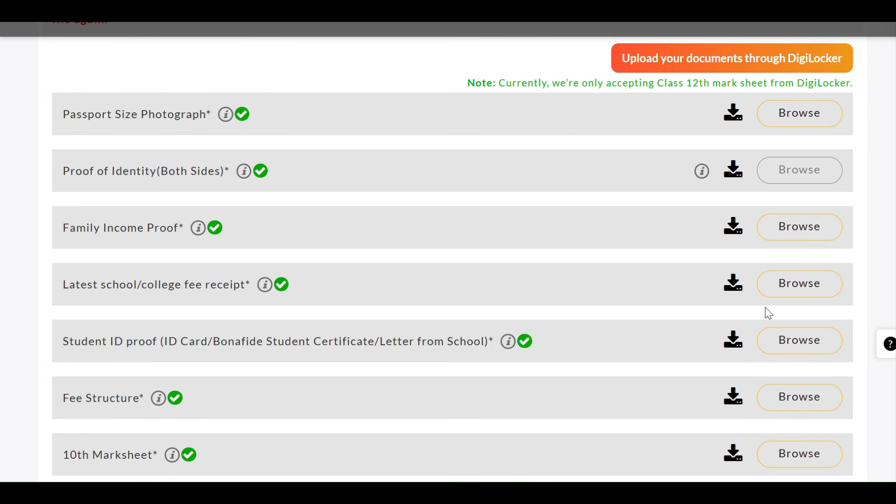
scroll(777, 196, down, 4)
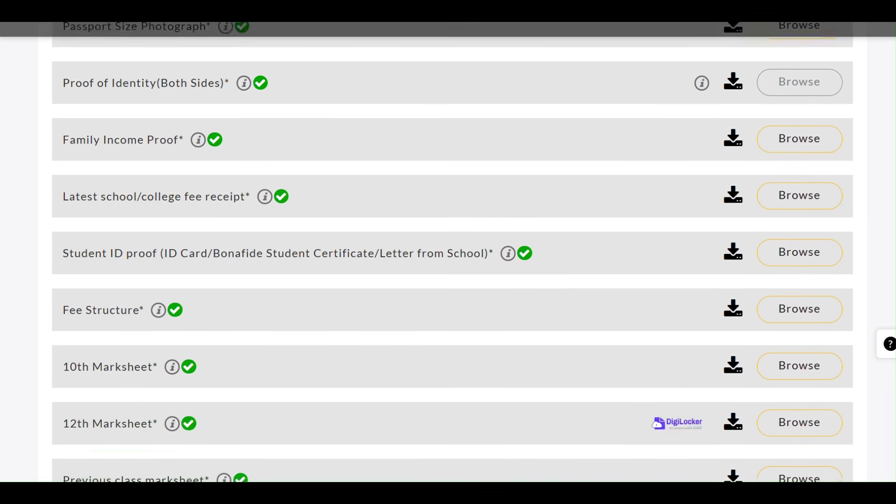
scroll(448, 252, down, 4)
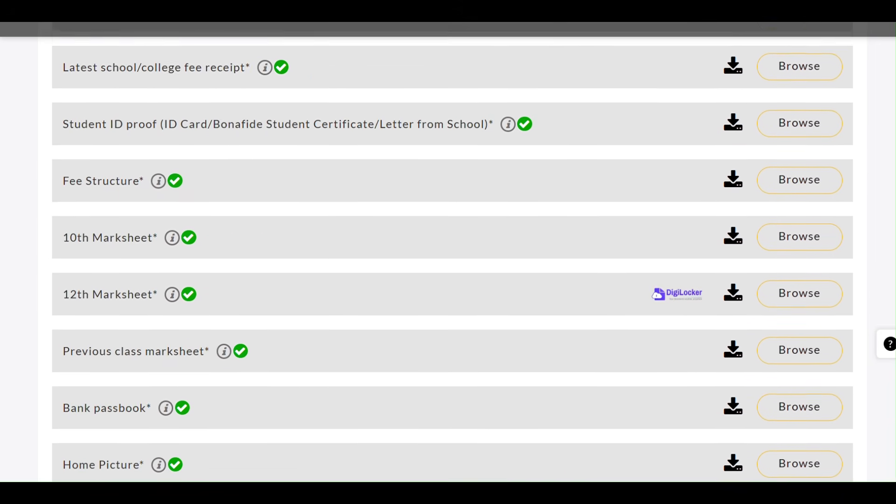
scroll(448, 252, down, 3)
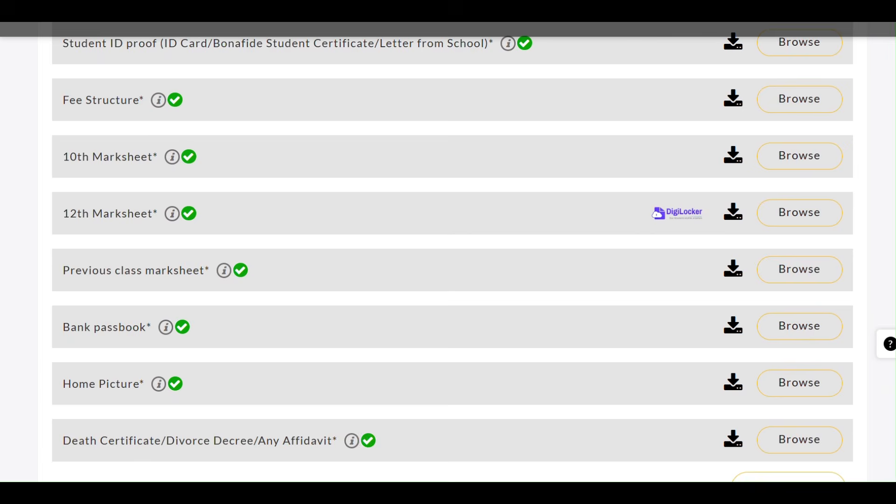
scroll(448, 253, down, 1)
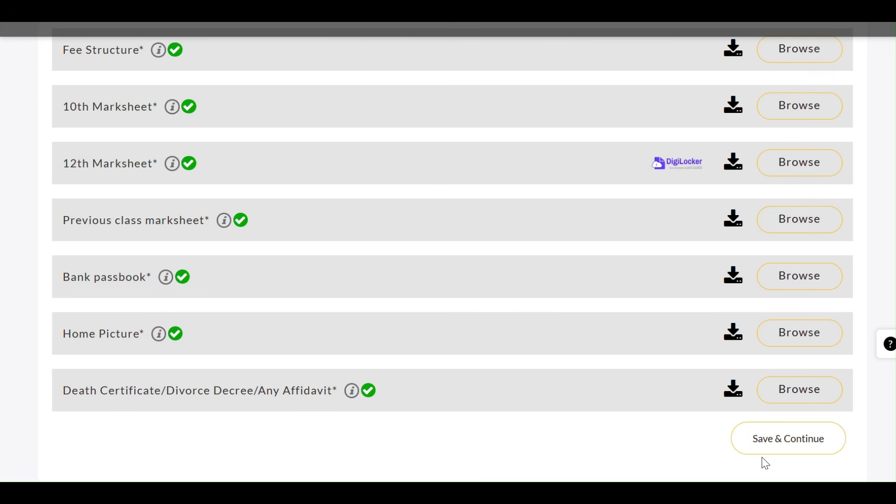
mouse_move(159, 342)
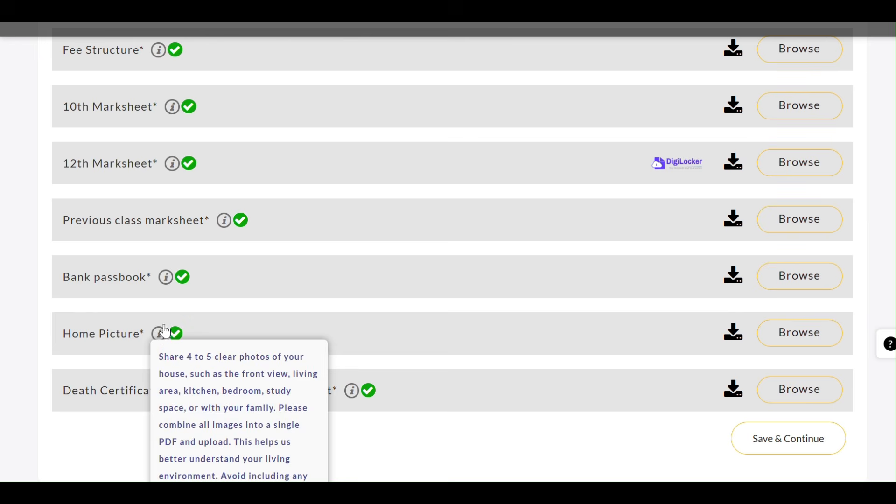
mouse_move(170, 280)
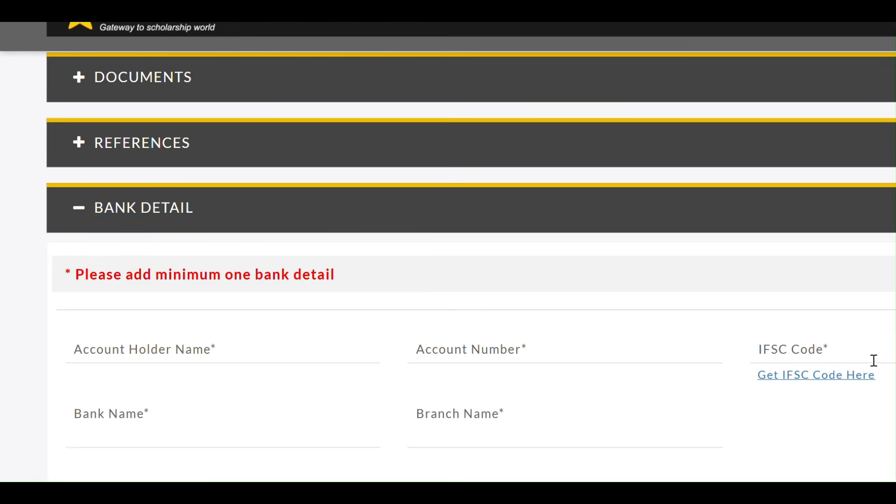
click(833, 358)
text(0O)
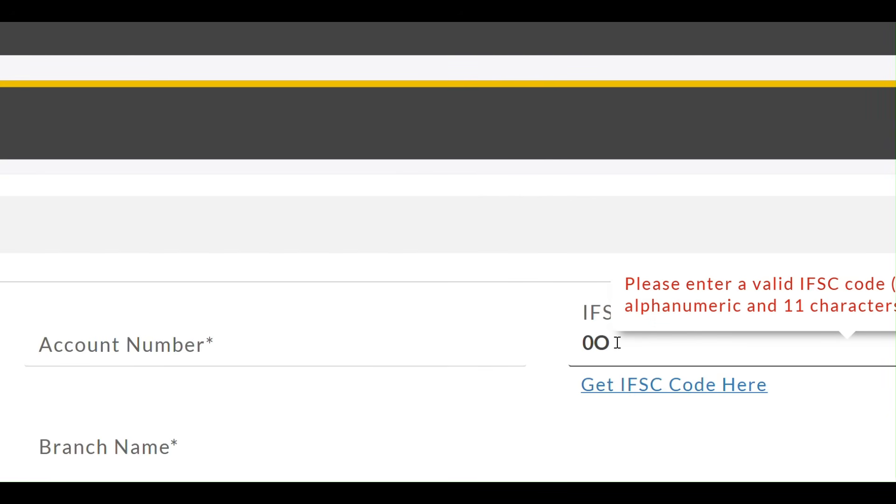
drag(611, 343, 583, 338)
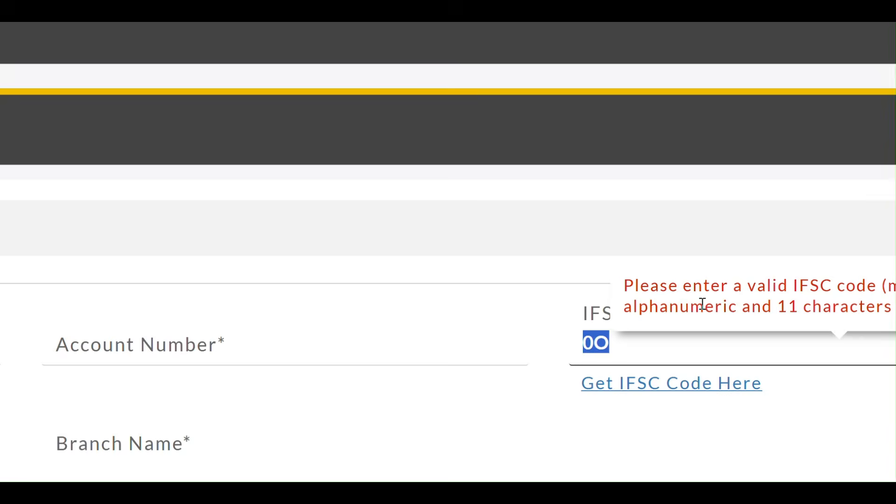
key(BackSpace)
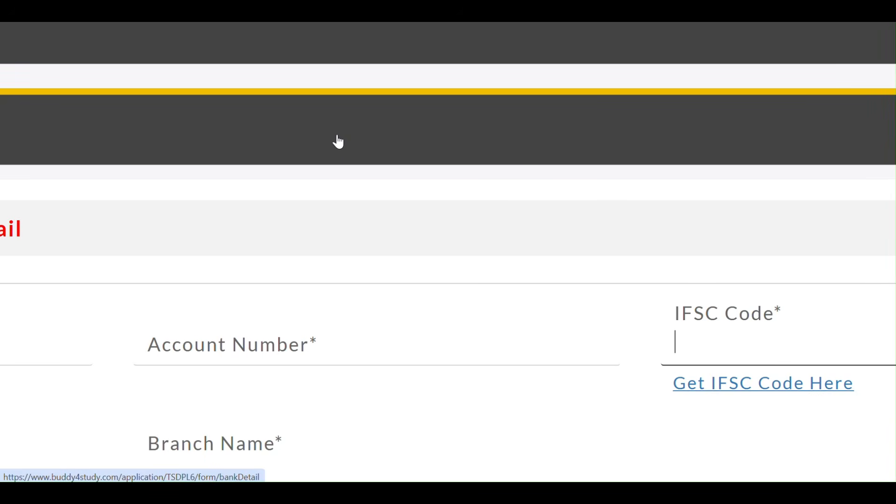
- Look up the IFSC codes for BANK OF BARODA branches in DELHI on the Reserve Bank of India site and go through the branch list
click(275, 10)
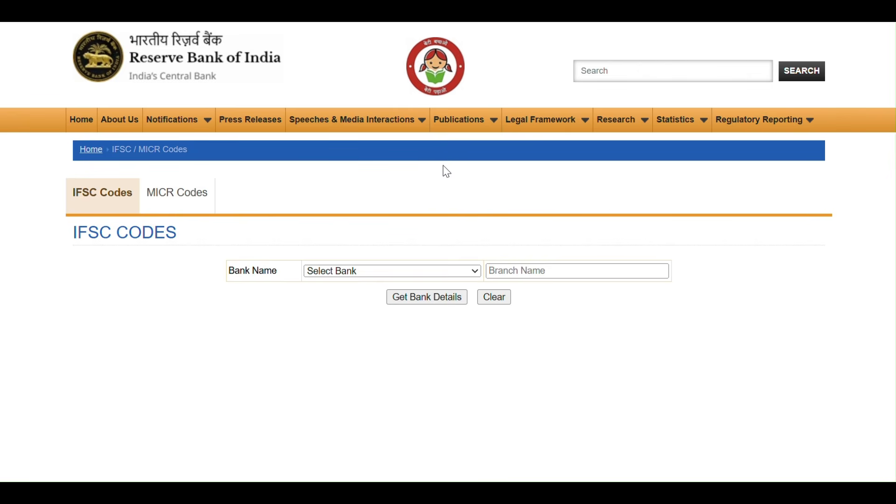
click(412, 271)
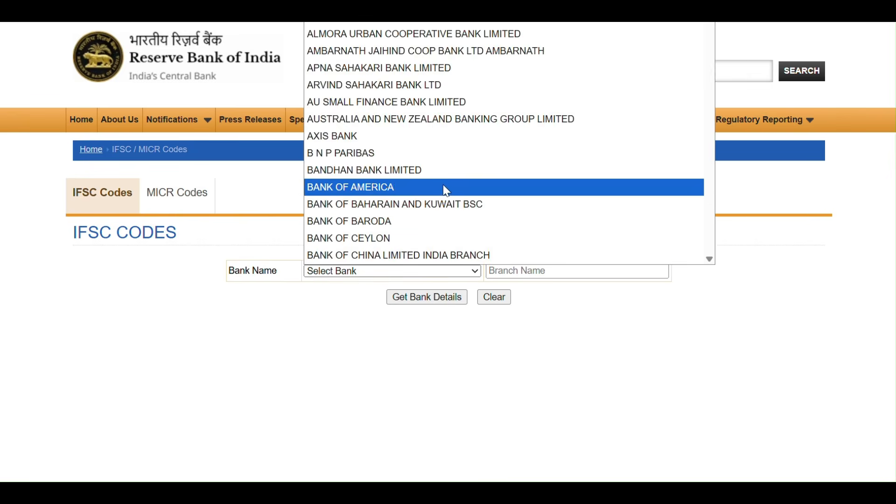
click(427, 227)
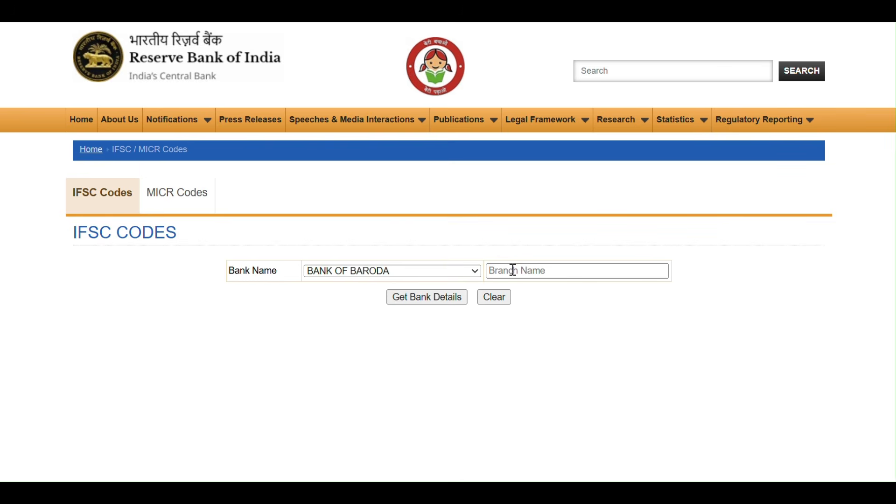
click(513, 270)
text(D)
key(BackSpace)
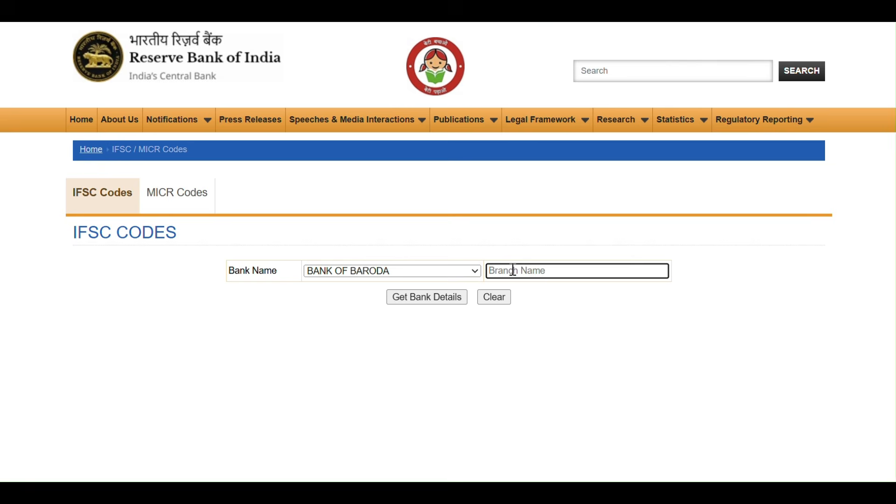
text(DELHI)
click(396, 299)
click(431, 295)
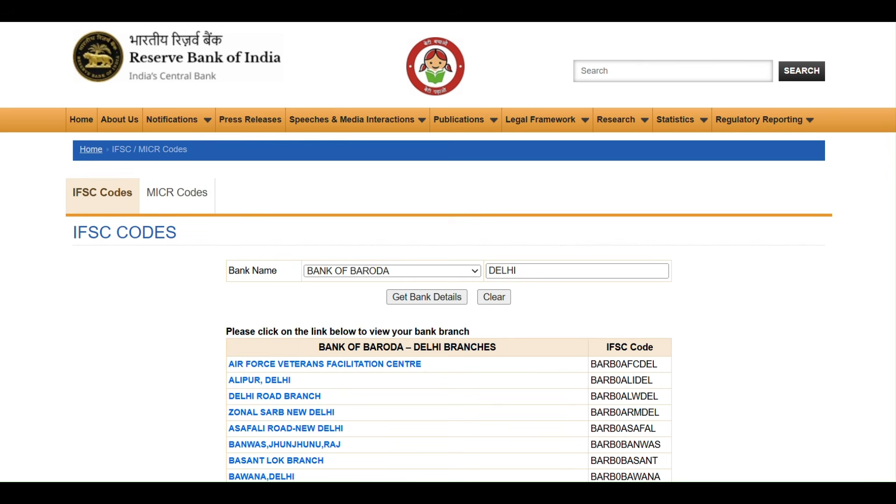
scroll(448, 252, down, 5)
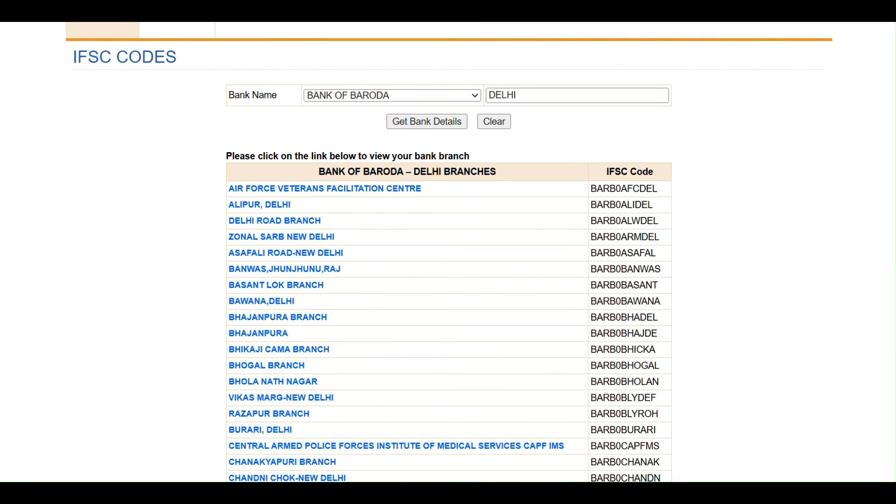
scroll(448, 252, down, 4)
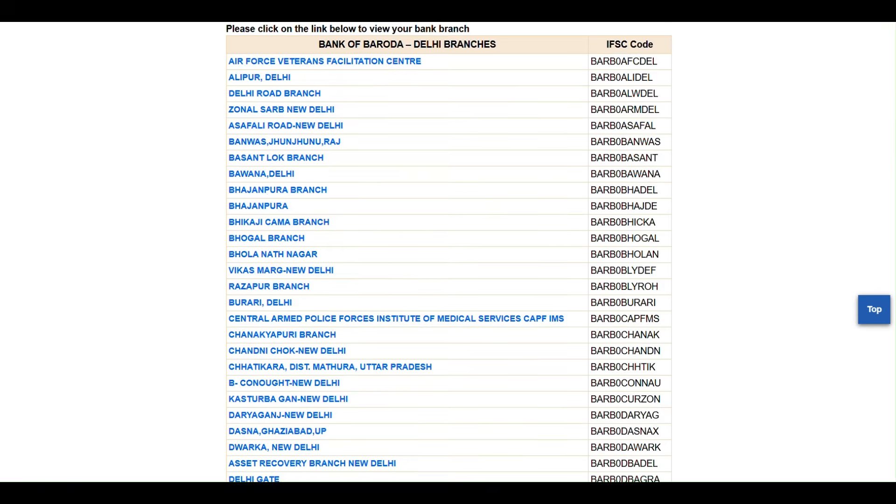
scroll(796, 60, down, 9)
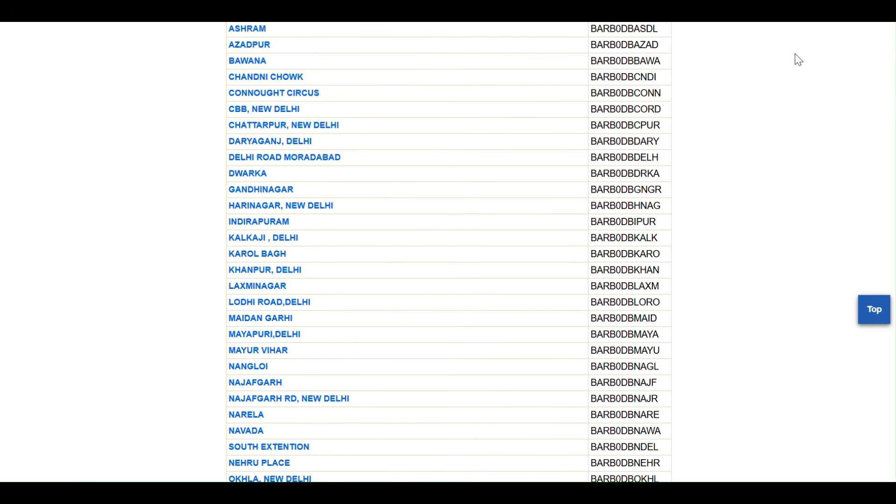
drag(672, 61, 593, 62)
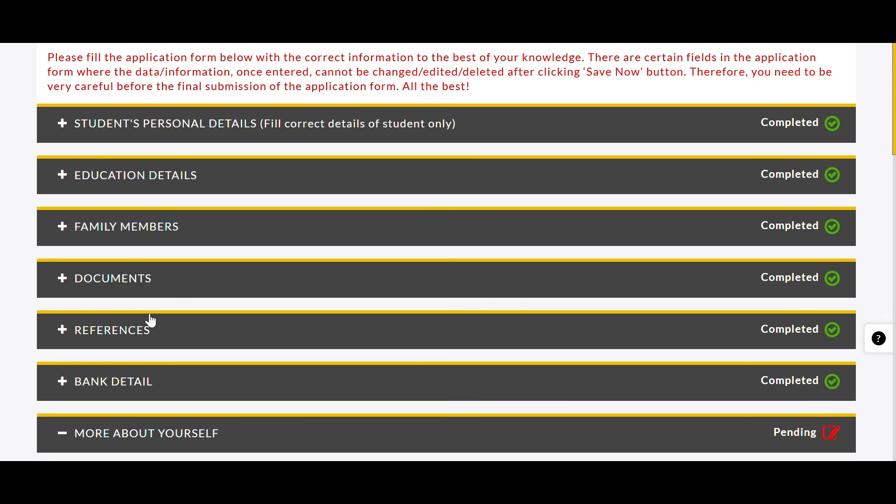
- Read the questions in the More About Yourself section and answer Yes to having performed in sports and other extracurricular activities
scroll(446, 252, down, 6)
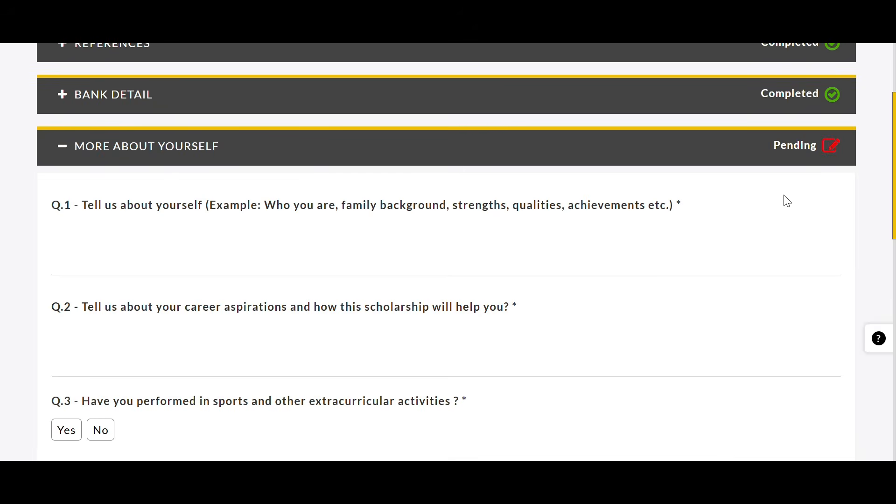
scroll(894, 164, down, 1)
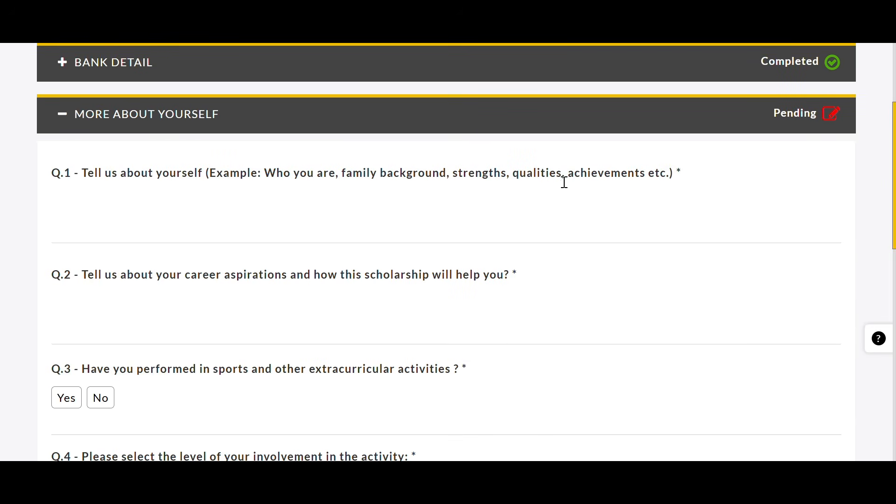
drag(571, 178, 647, 177)
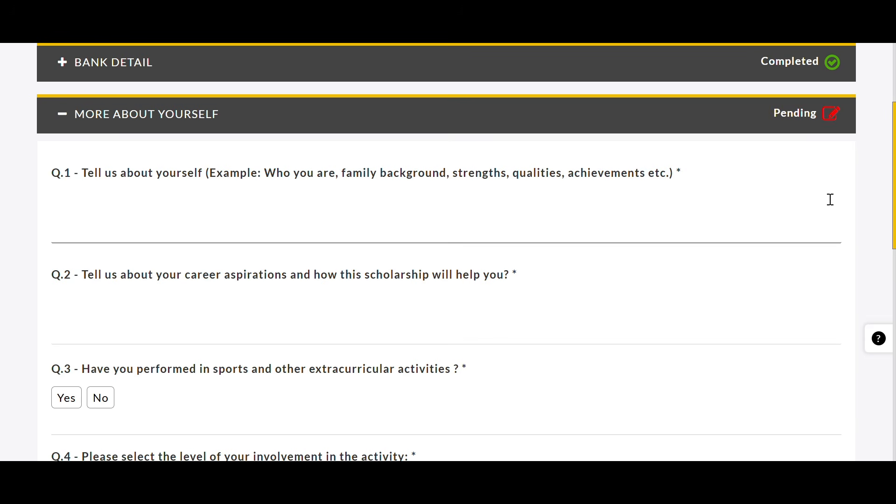
scroll(446, 252, down, 1)
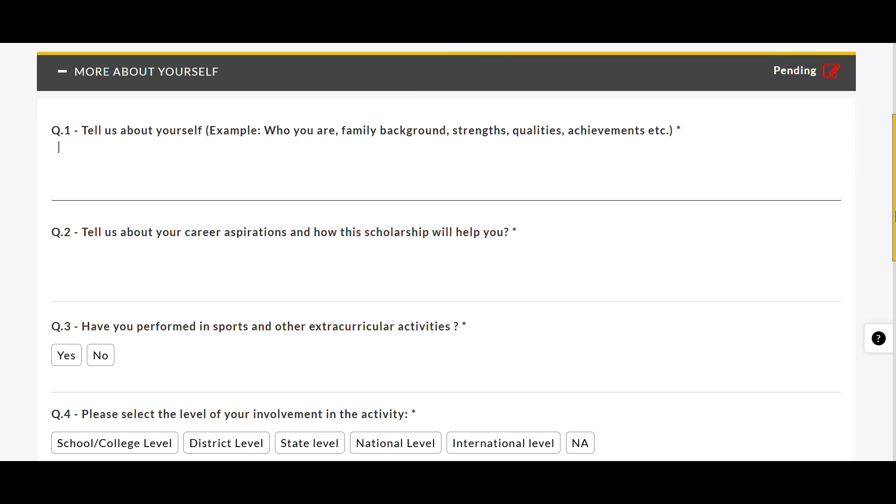
drag(290, 229, 83, 215)
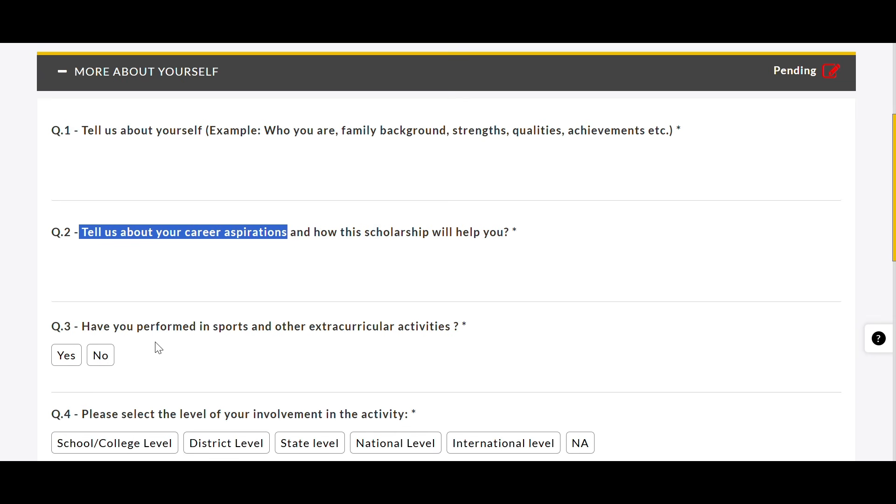
click(56, 362)
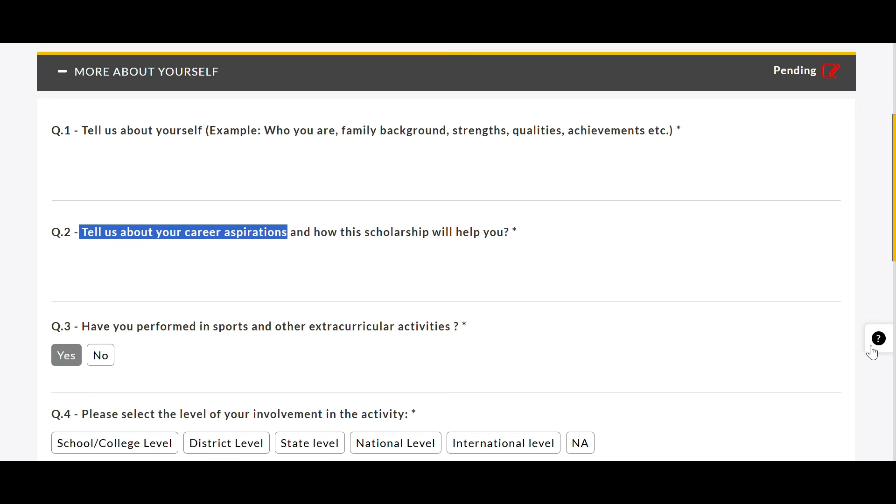
scroll(893, 223, down, 1)
drag(895, 219, 895, 302)
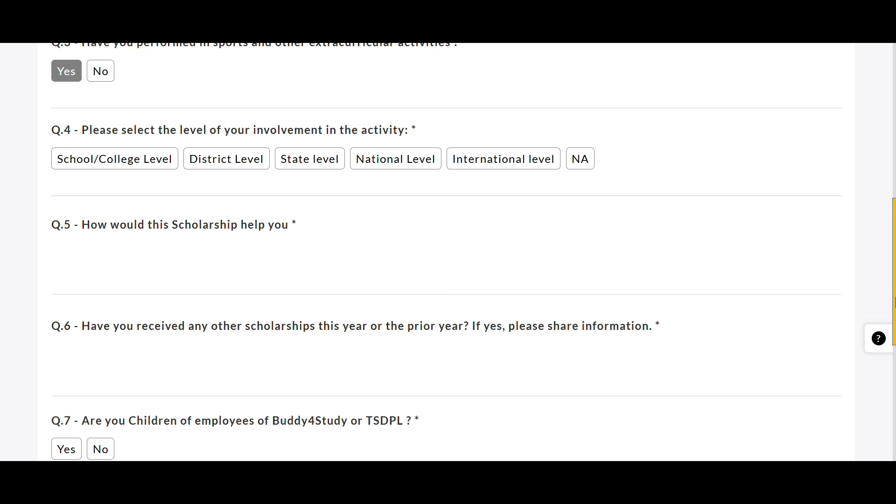